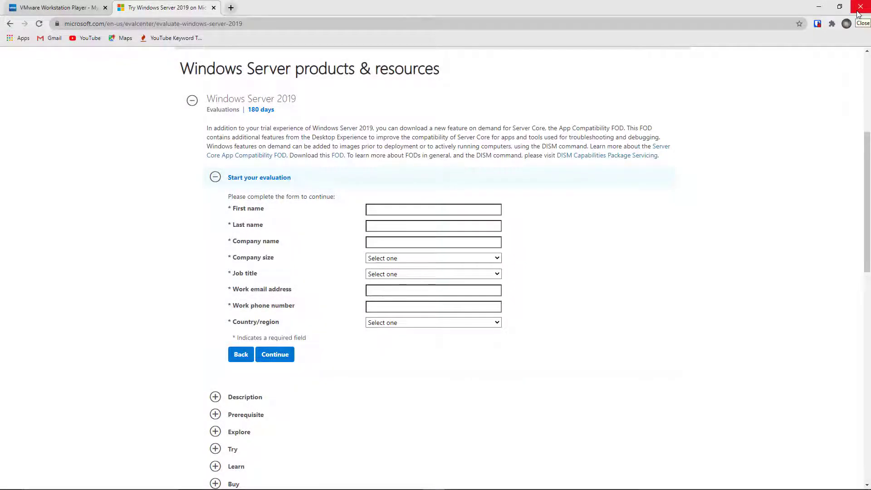
- Close the Chrome evaluation page and the Player and Server login windows, leaving the host desktop
{"action": "left_click", "coordinate": [857, 14]}
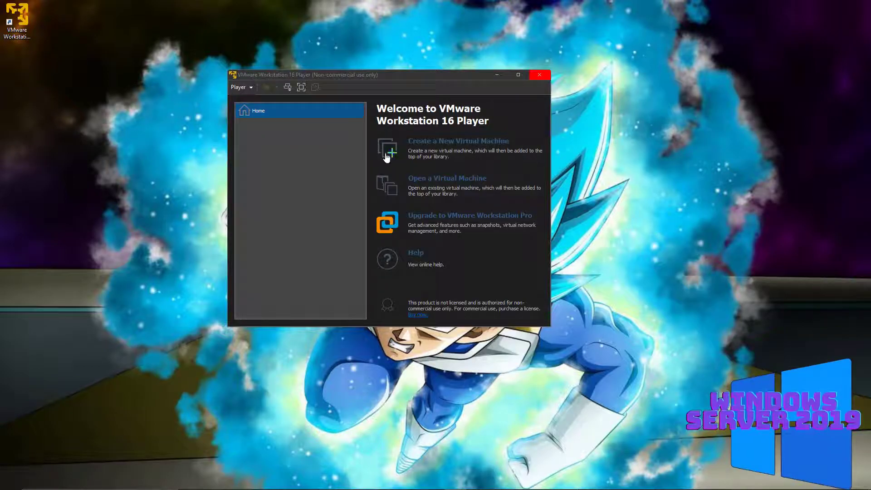
{"action": "left_click", "coordinate": [386, 157]}
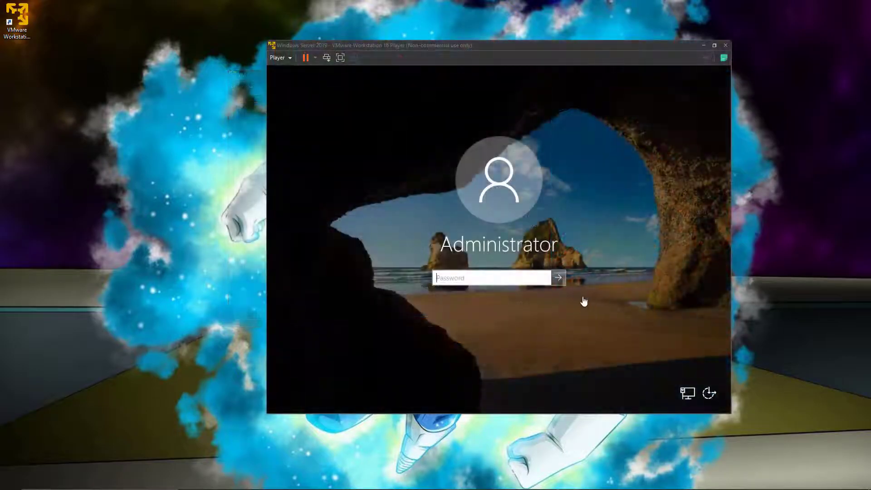
{"action": "left_click", "coordinate": [526, 284]}
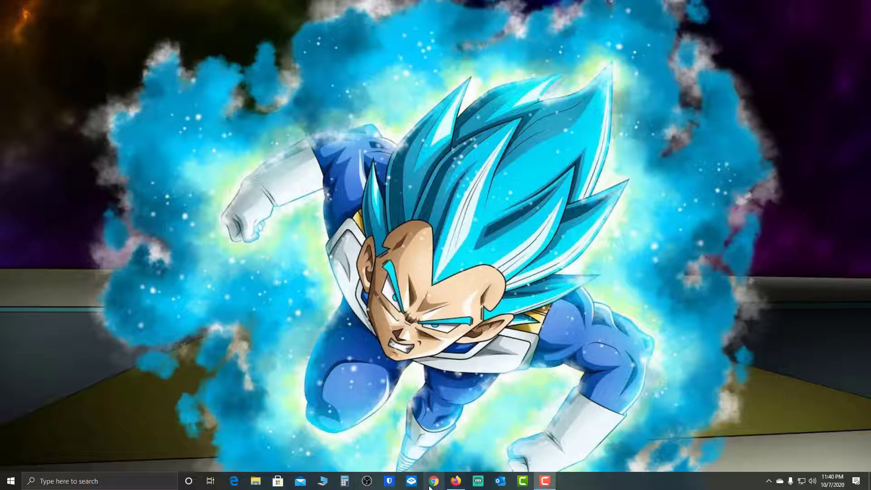
- Open Chrome and start a Google search for 'vmware workstat' (VMware Workstation download)
{"action": "left_click", "coordinate": [433, 481]}
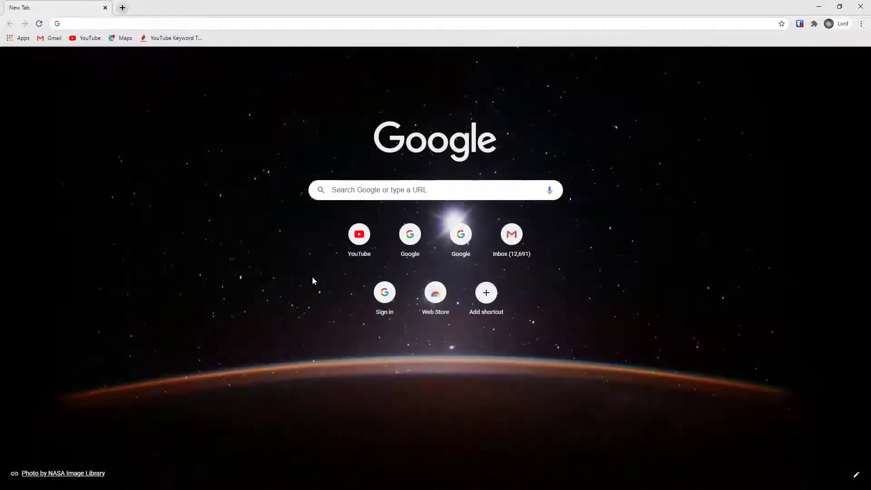
{"action": "left_click", "coordinate": [368, 194]}
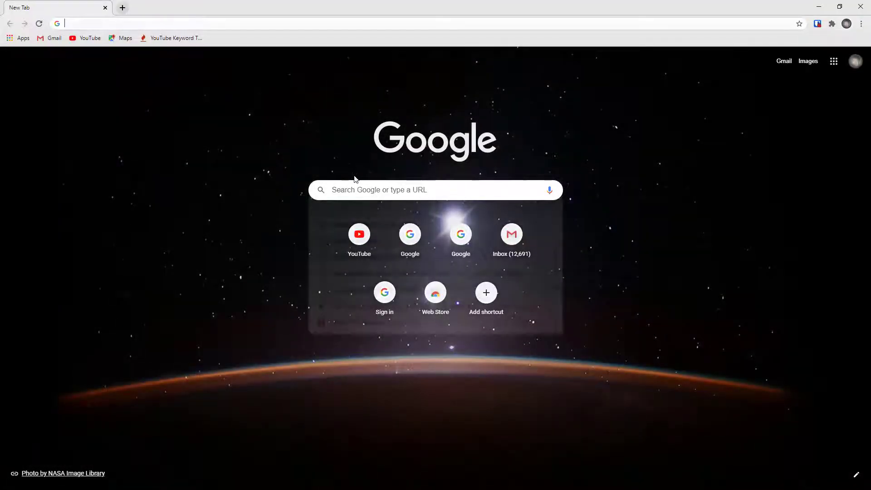
{"action": "type", "text": "vmwar"}
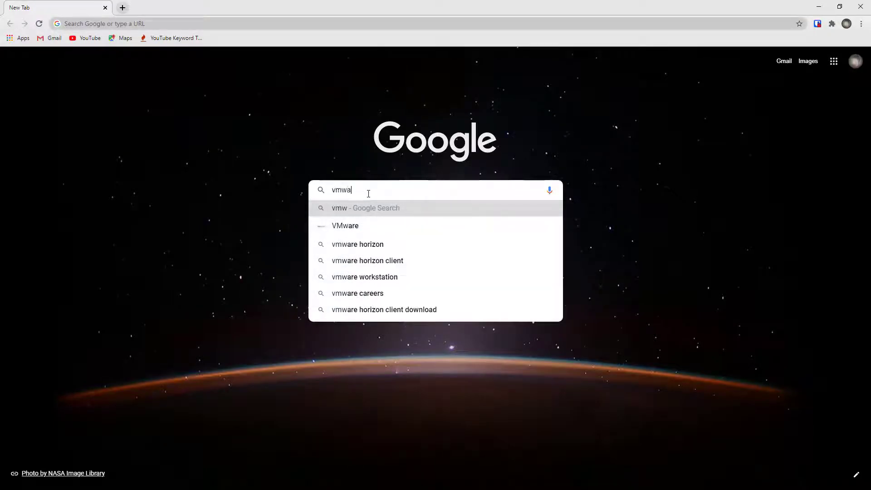
{"action": "type", "text": "e "}
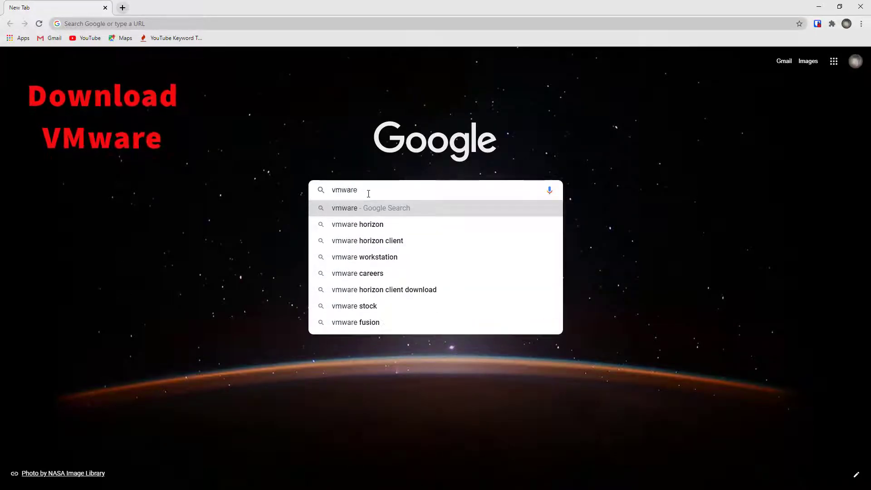
{"action": "type", "text": "work"}
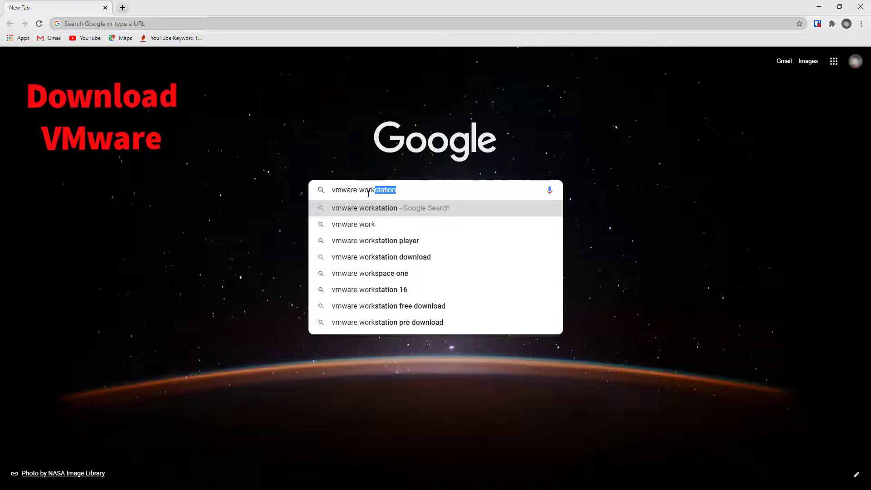
{"action": "type", "text": "station download"}
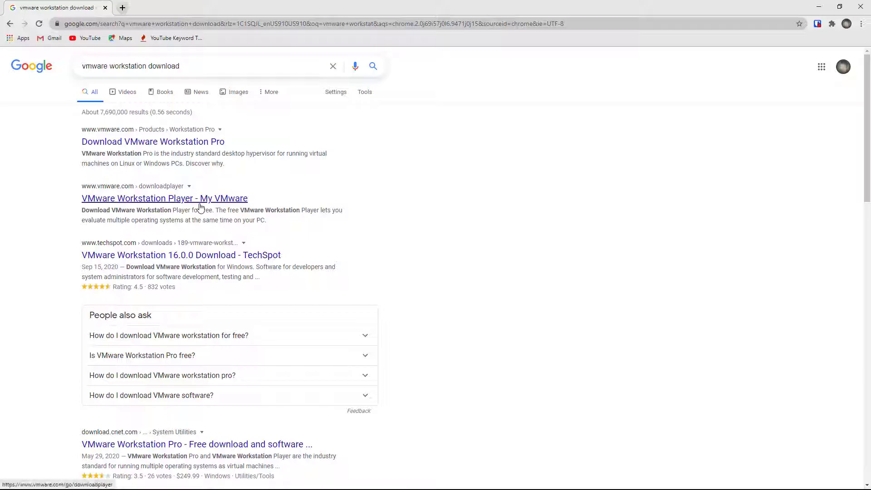
- Download the Windows 64-bit Workstation 16.0.0 Player installer from My VMware and launch it
{"action": "left_click", "coordinate": [200, 207]}
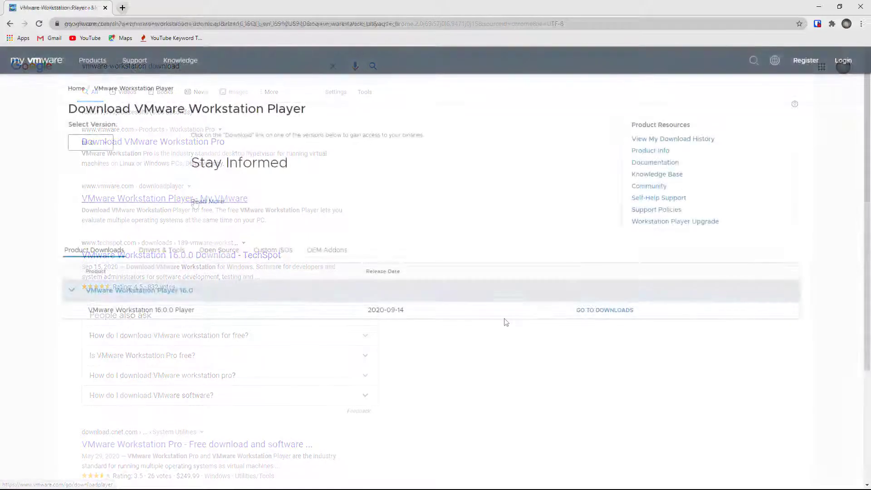
{"action": "left_click", "coordinate": [589, 310]}
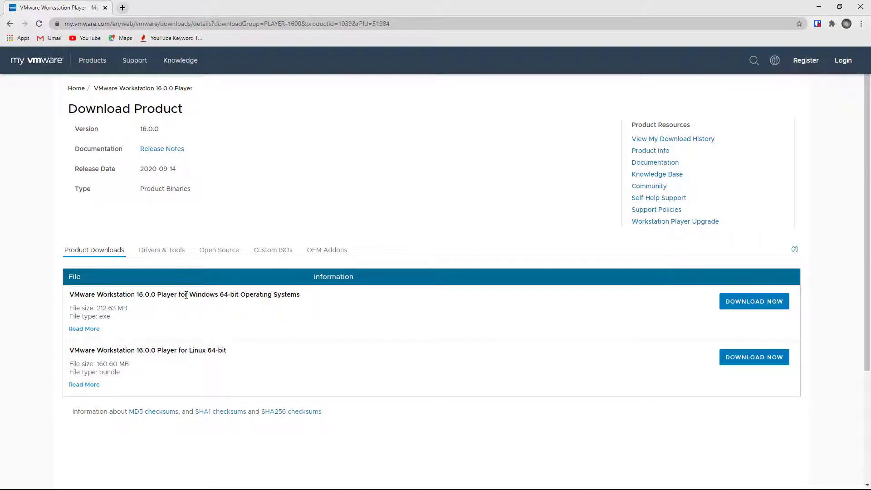
{"action": "left_click_drag", "start_coordinate": [217, 293], "coordinate": [353, 296]}
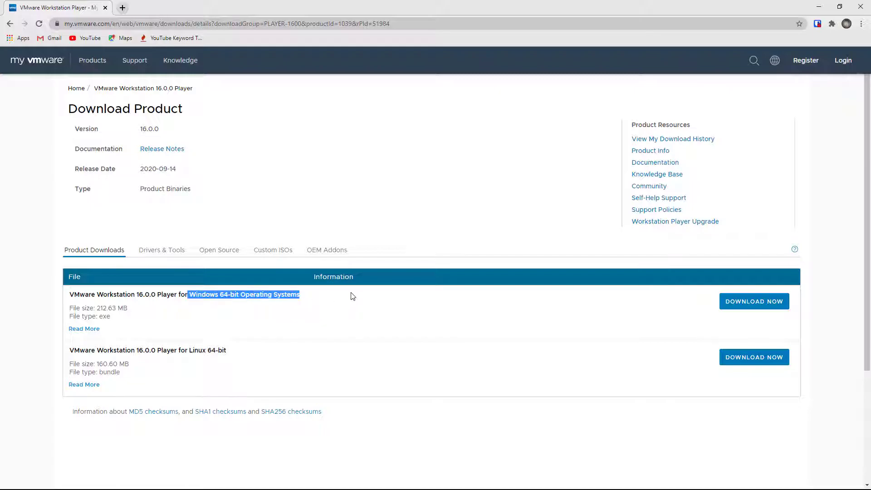
{"action": "left_click", "coordinate": [767, 307]}
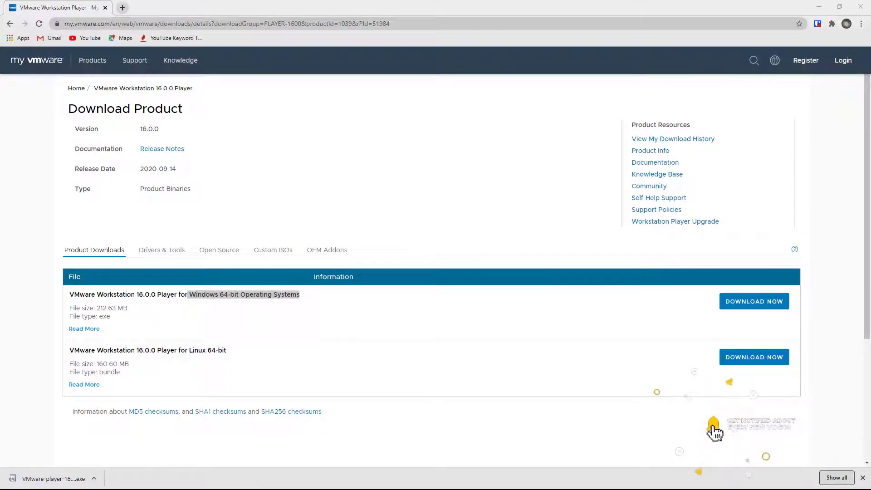
{"action": "left_click", "coordinate": [28, 480]}
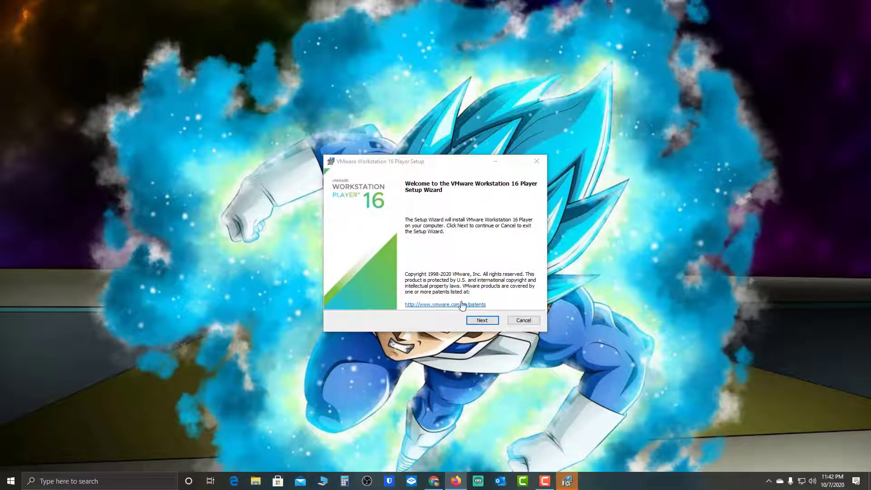
- Install the Player with the license accepted and default location, experience and shortcut options
{"action": "left_click", "coordinate": [472, 319]}
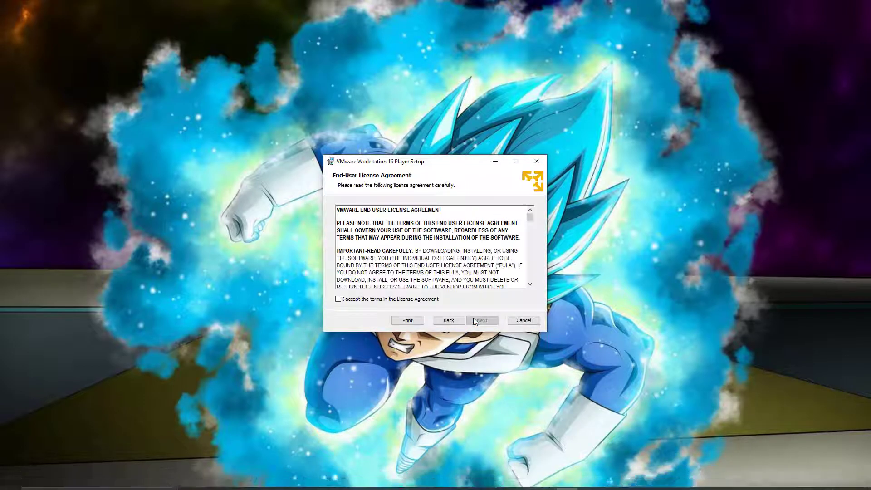
{"action": "key", "text": "alt+a"}
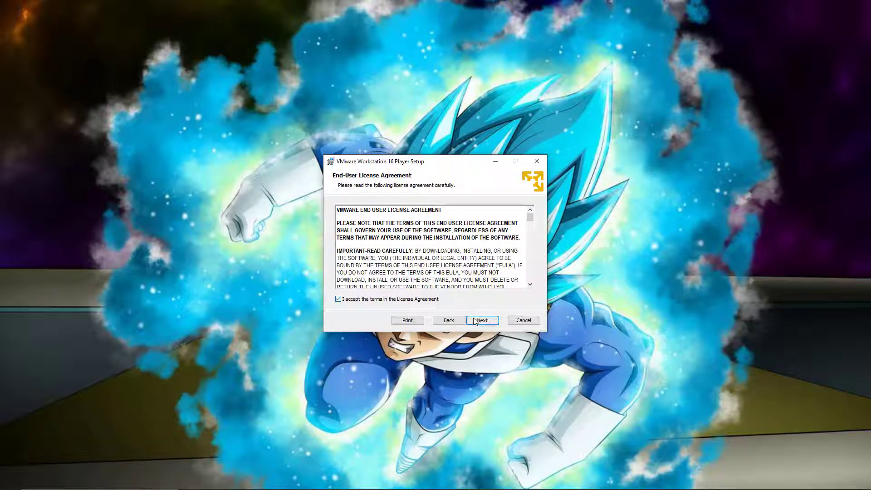
{"action": "left_click", "coordinate": [475, 322]}
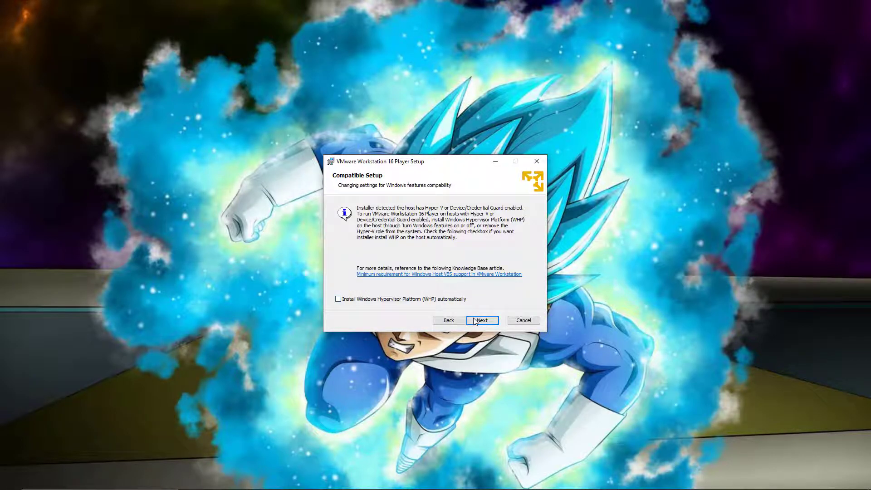
{"action": "left_click", "coordinate": [474, 321]}
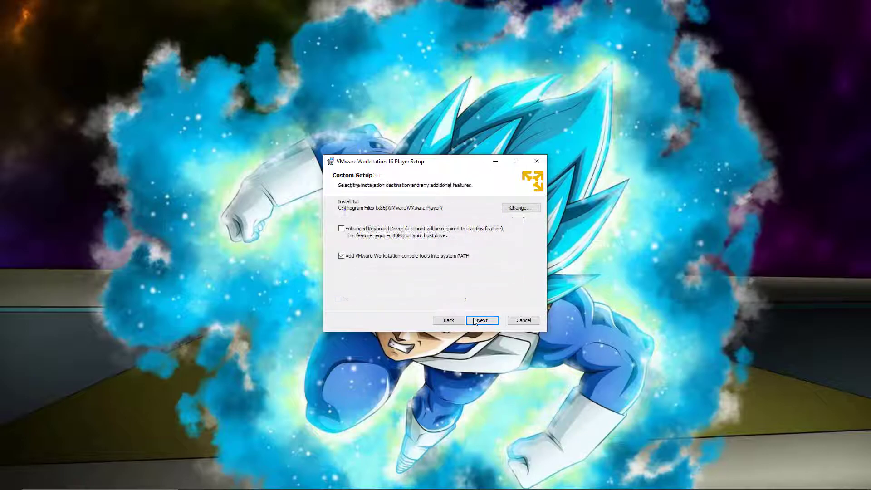
{"action": "left_click", "coordinate": [475, 322]}
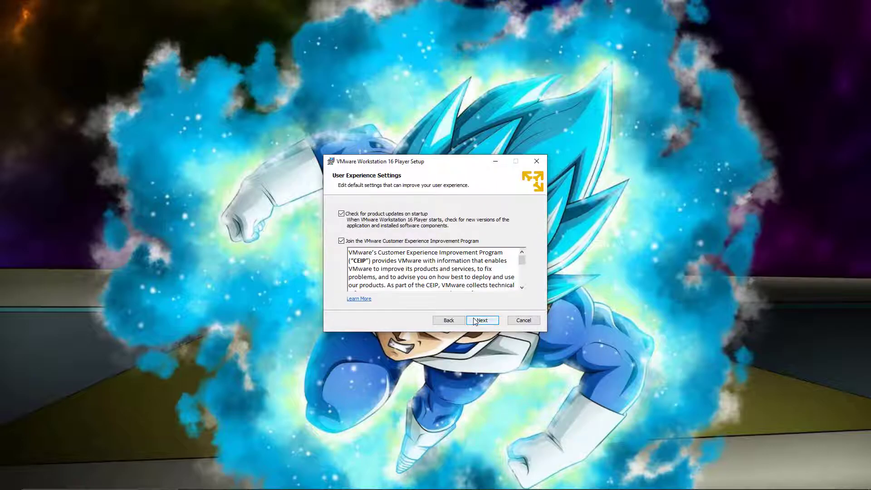
{"action": "left_click", "coordinate": [475, 322]}
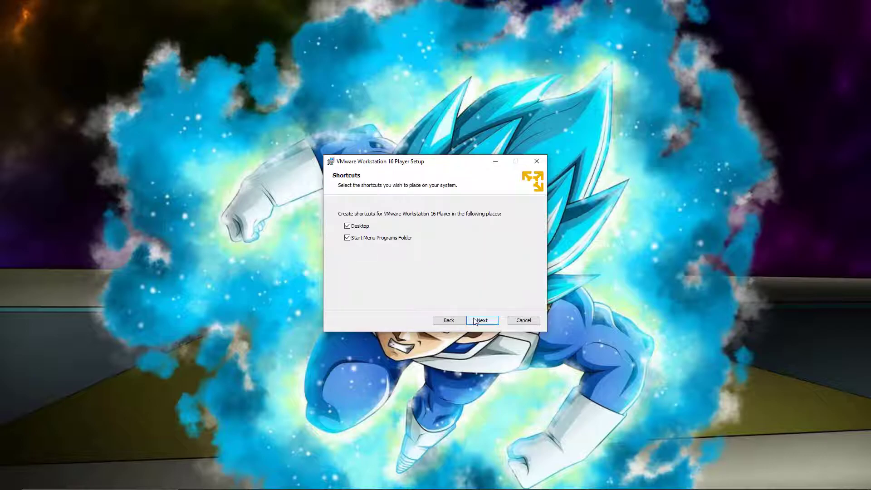
{"action": "left_click", "coordinate": [475, 321]}
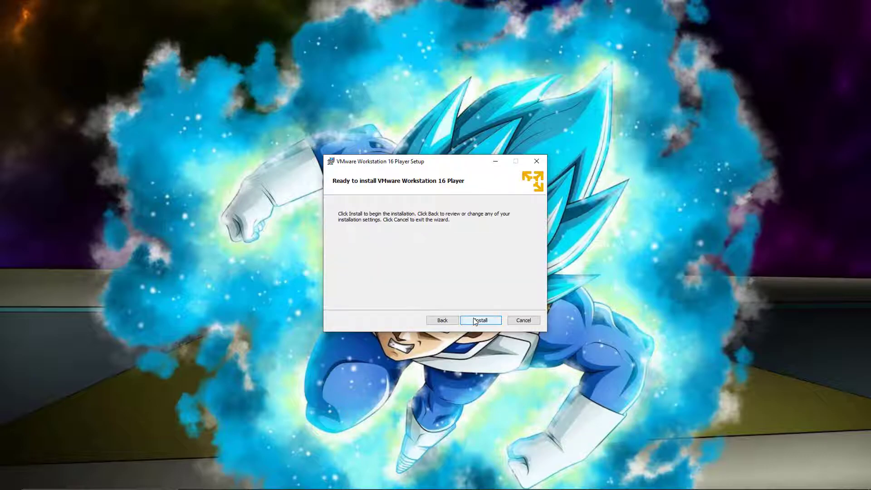
{"action": "left_click", "coordinate": [475, 322]}
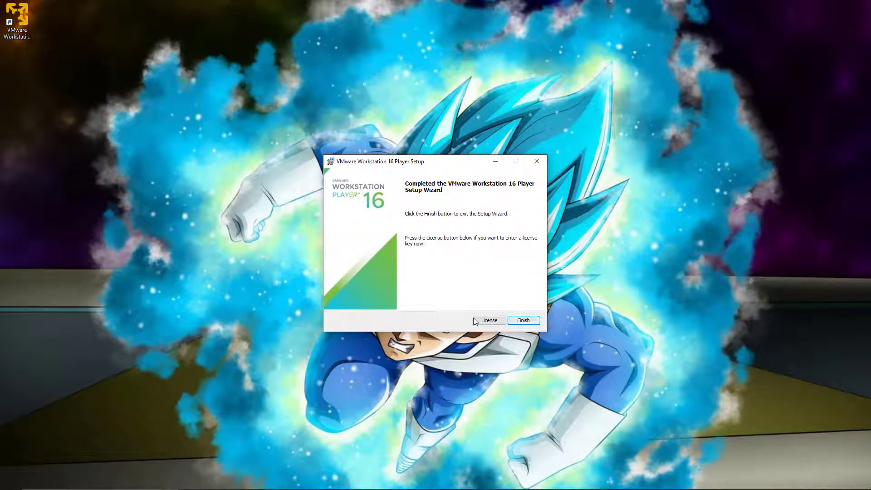
{"action": "key", "text": "Return"}
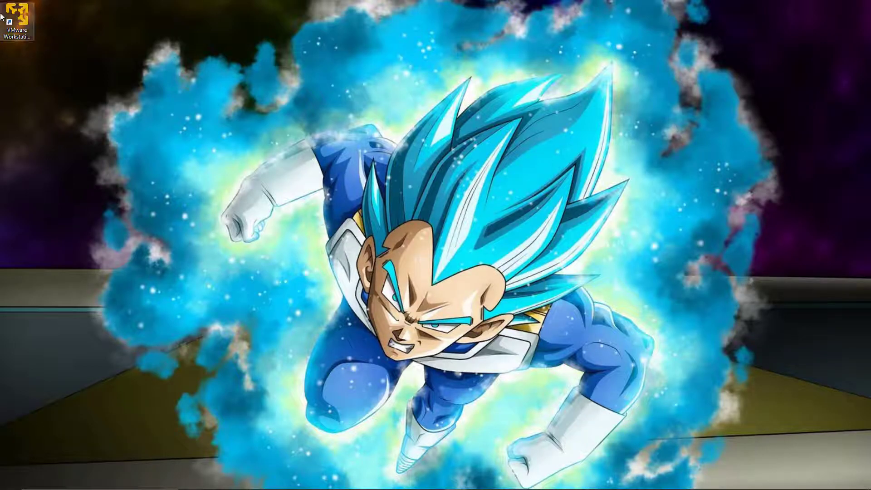
- Launch the Player for free non-commercial use, skip the update, and centre its window
{"action": "left_click", "coordinate": [17, 21]}
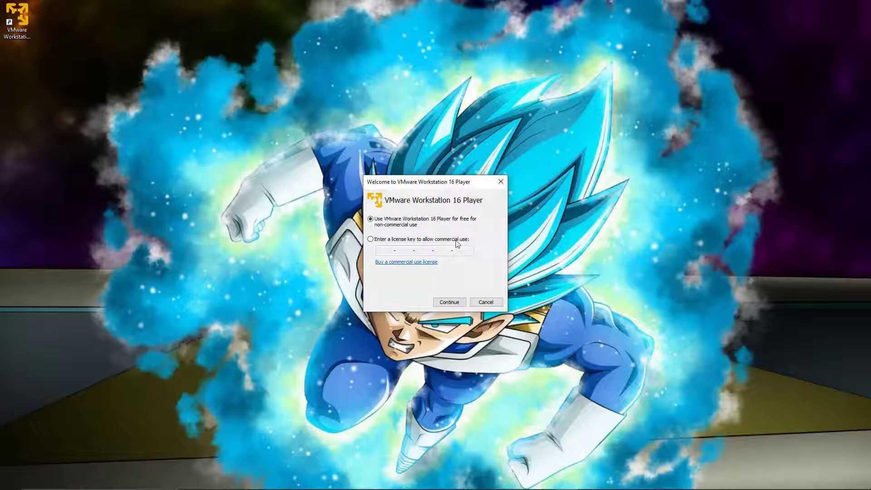
{"action": "left_click", "coordinate": [450, 304]}
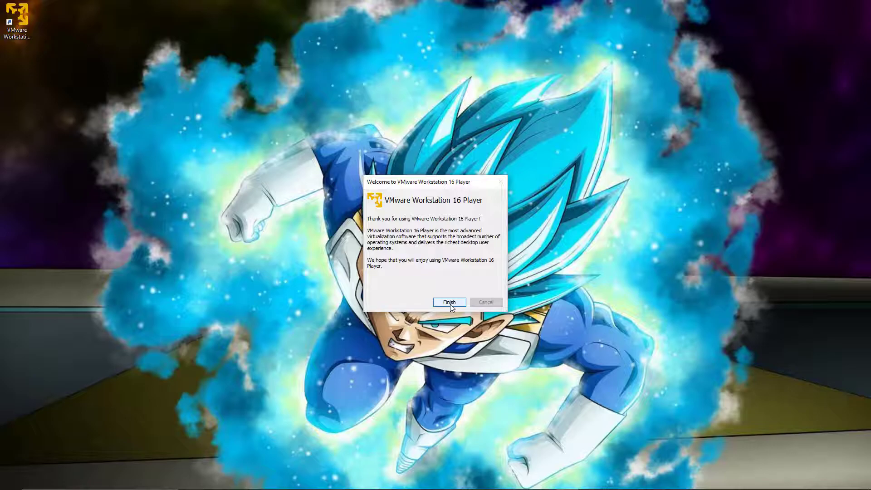
{"action": "left_click", "coordinate": [451, 304]}
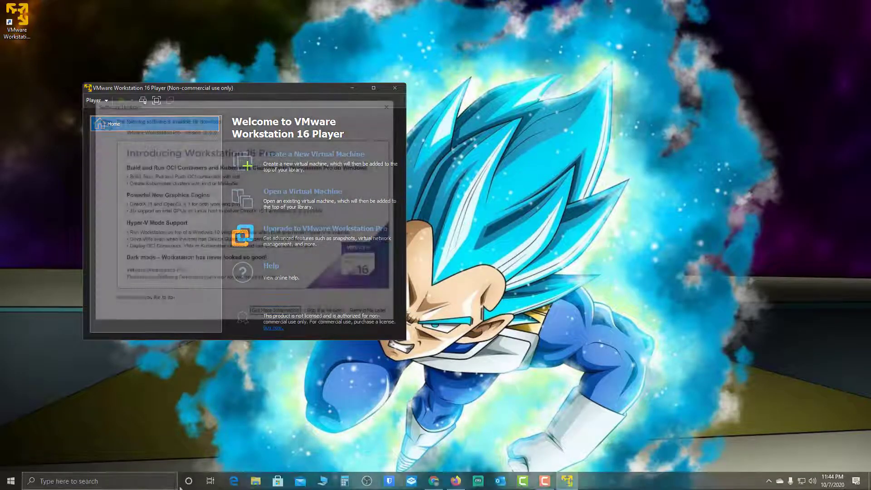
{"action": "left_click", "coordinate": [323, 314]}
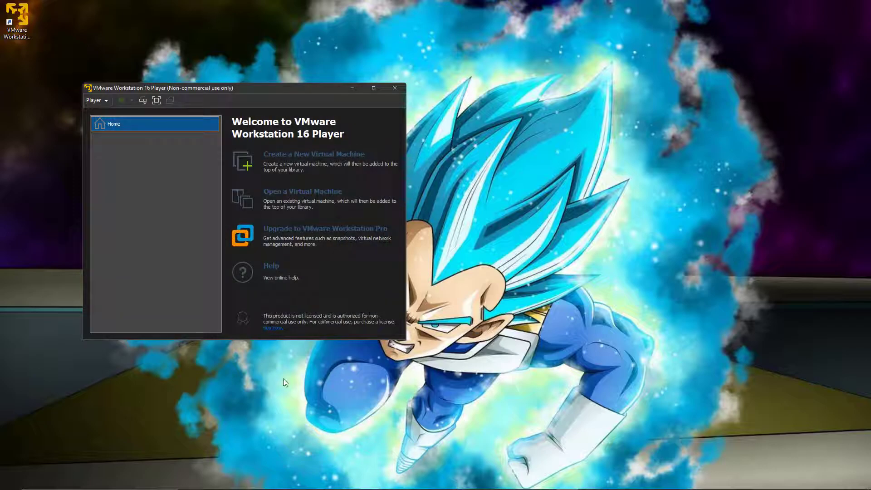
{"action": "left_click_drag", "start_coordinate": [285, 88], "coordinate": [430, 75]}
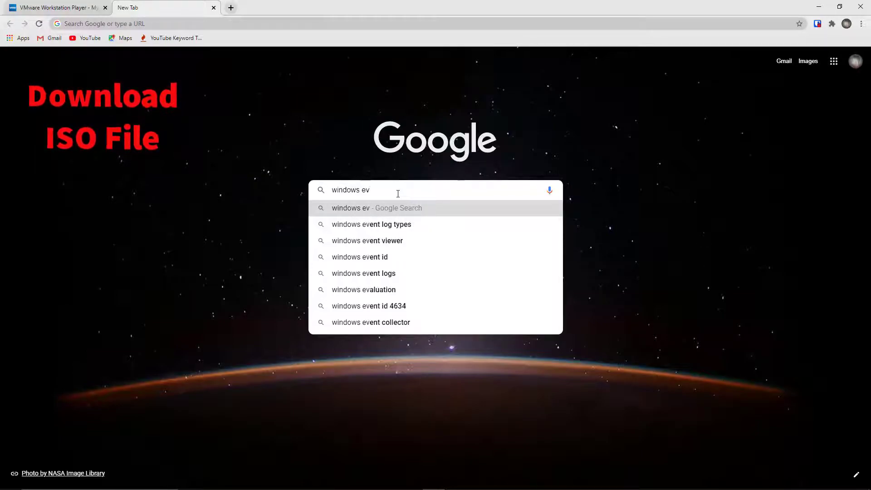
- Go from a 'windows evaluation' search to the Windows Server 2019 evaluation registration form
{"action": "left_click", "coordinate": [368, 290]}
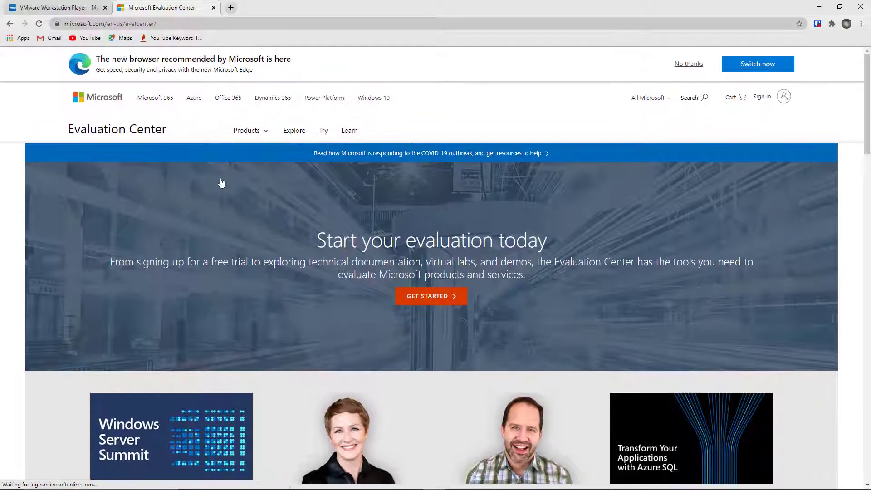
{"action": "left_click", "coordinate": [249, 131]}
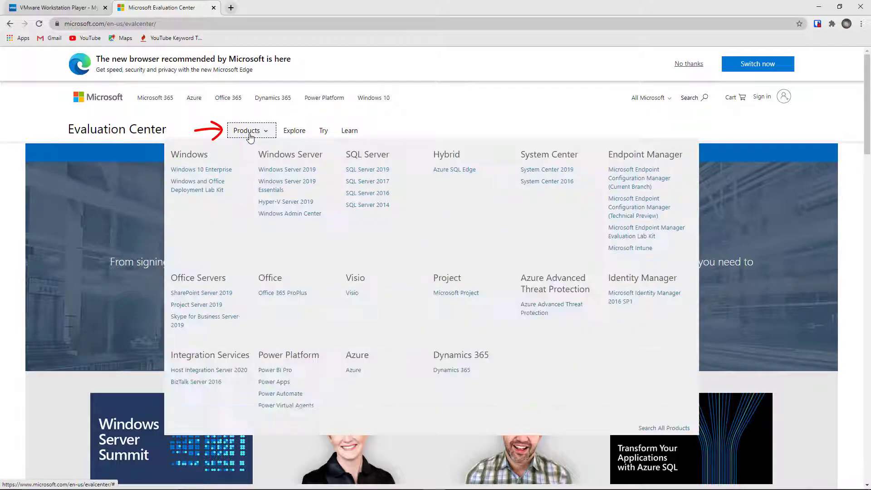
{"action": "left_click", "coordinate": [296, 169]}
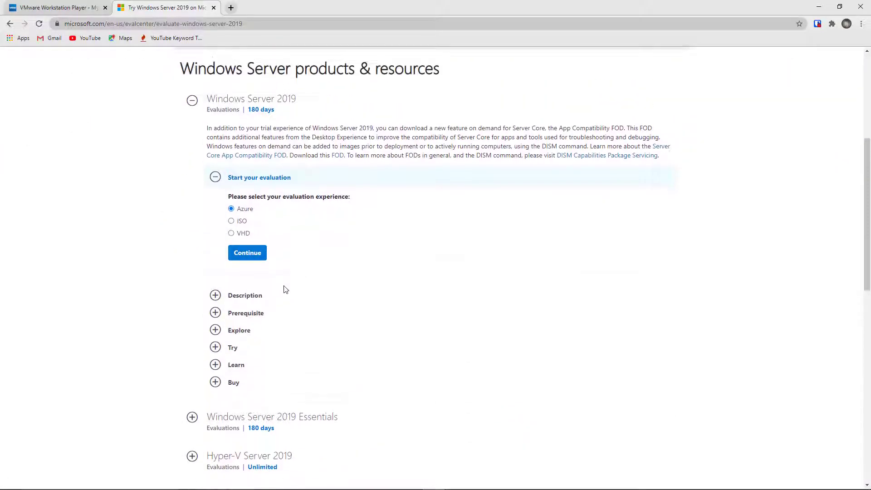
{"action": "left_click", "coordinate": [256, 258]}
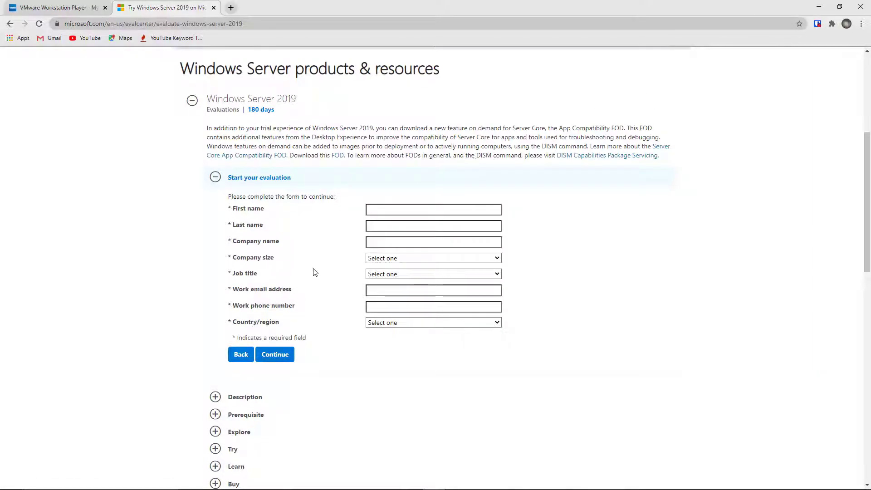
{"action": "scroll", "coordinate": [315, 272], "scroll_direction": "down", "scroll_amount": 2}
{"action": "scroll", "coordinate": [316, 272], "scroll_direction": "up", "scroll_amount": 1}
{"action": "scroll", "coordinate": [315, 272], "scroll_direction": "down", "scroll_amount": 1}
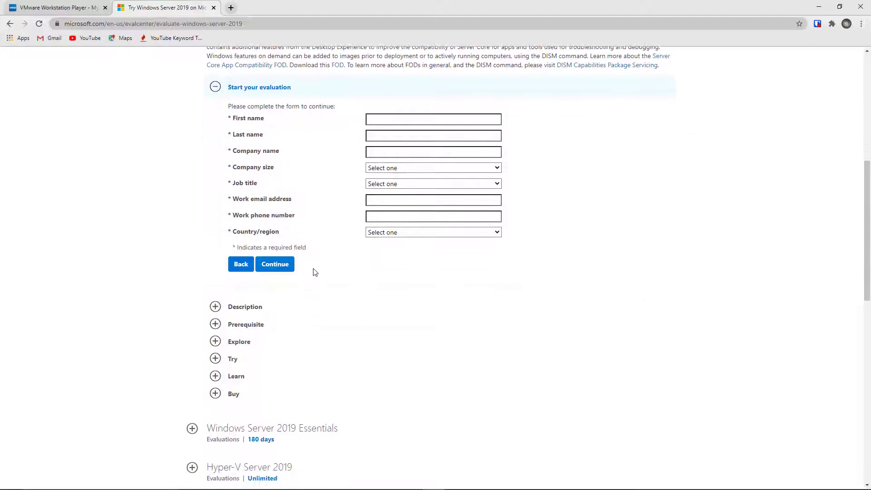
{"action": "scroll", "coordinate": [315, 272], "scroll_direction": "up", "scroll_amount": 2}
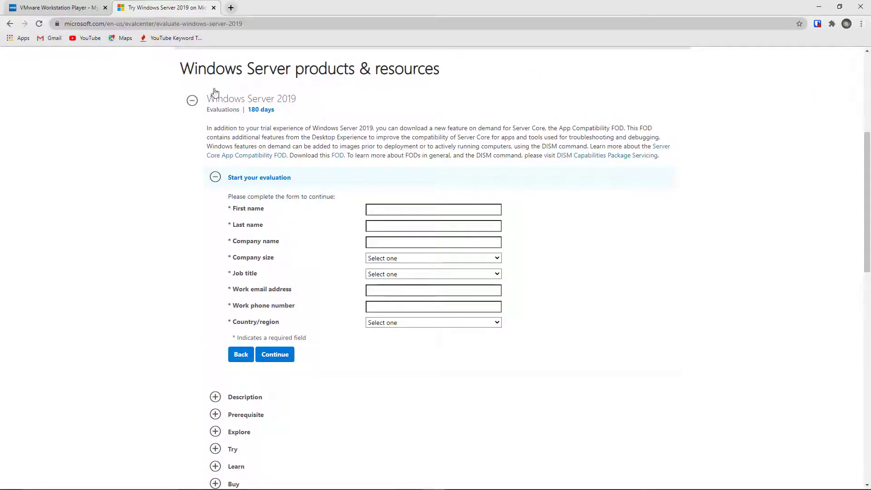
- Start a new virtual machine from the Windows Server 2019 ISO in Downloads
{"action": "left_click", "coordinate": [857, 11]}
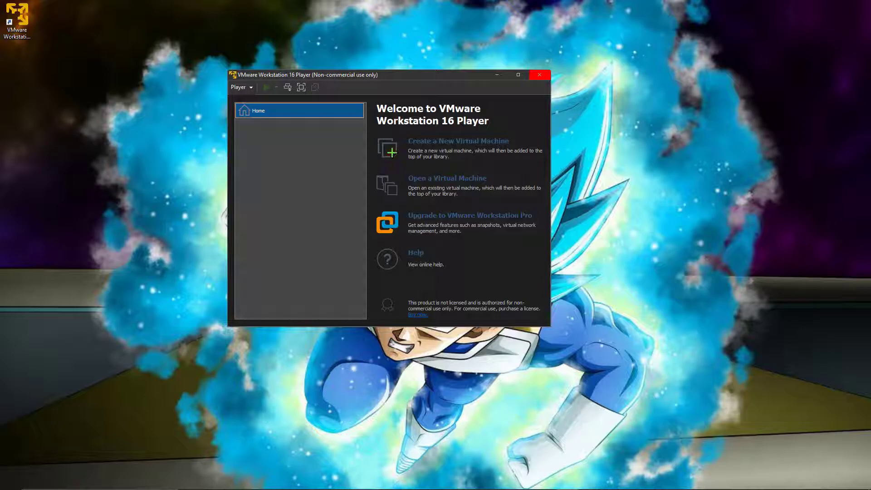
{"action": "left_click", "coordinate": [386, 148]}
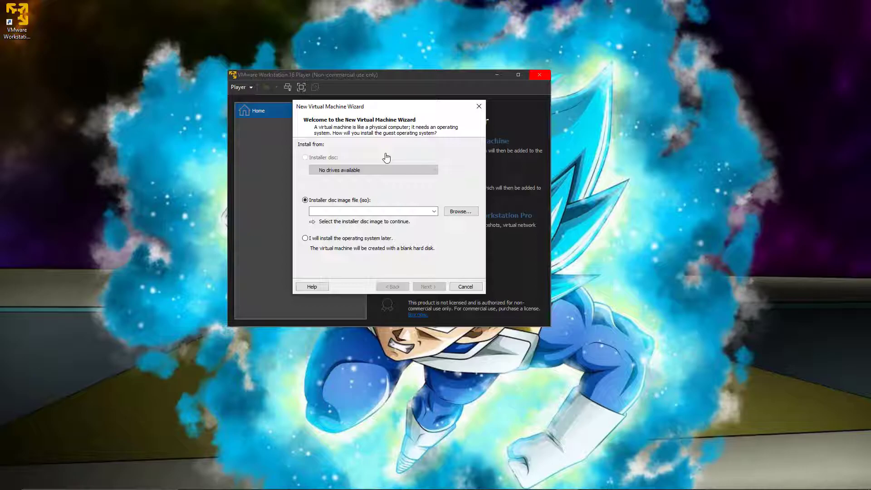
{"action": "left_click", "coordinate": [458, 215]}
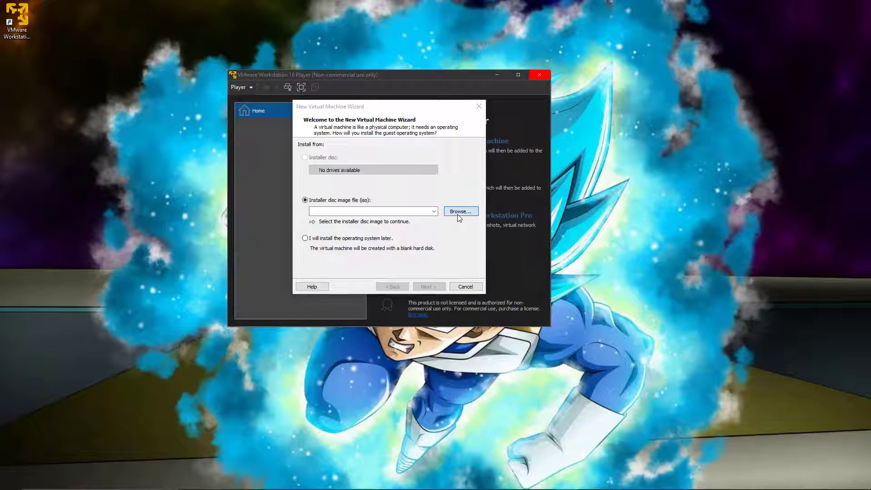
{"action": "left_click", "coordinate": [335, 213]}
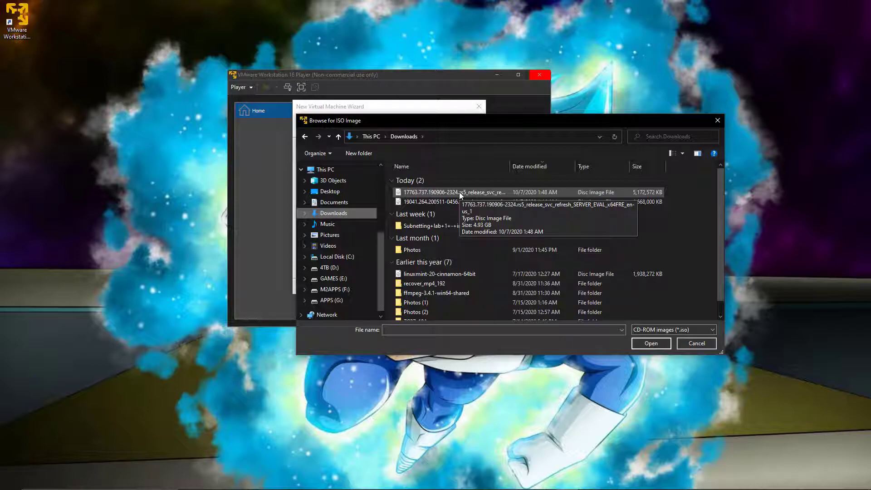
{"action": "double_click", "coordinate": [460, 195]}
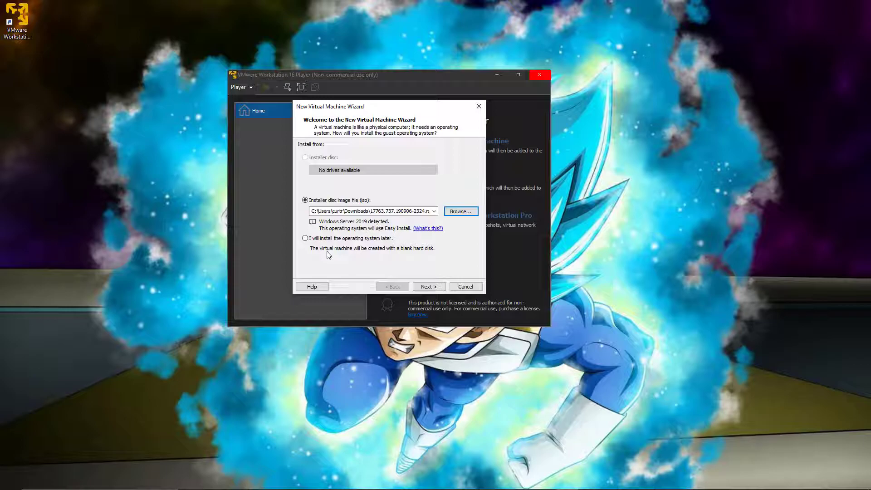
{"action": "left_click", "coordinate": [443, 286]}
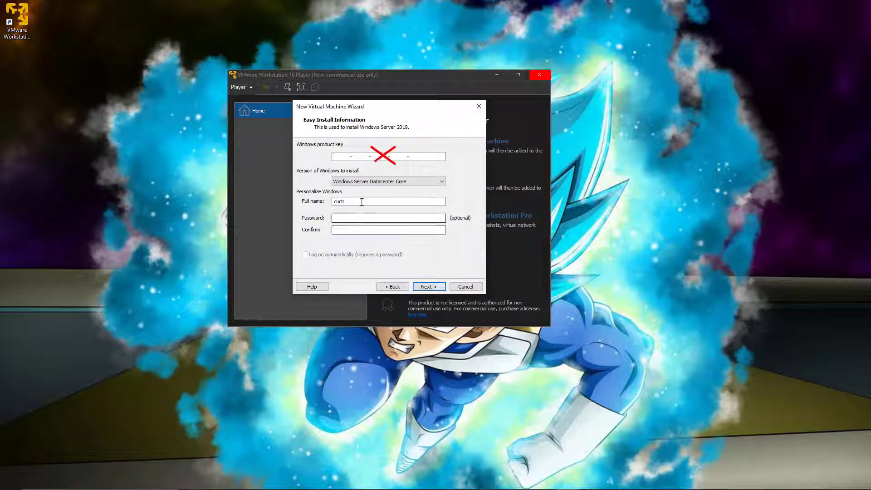
- Choose Windows Server Standard Core, set full name 'Omni', and continue without a product key
{"action": "left_click", "coordinate": [426, 179]}
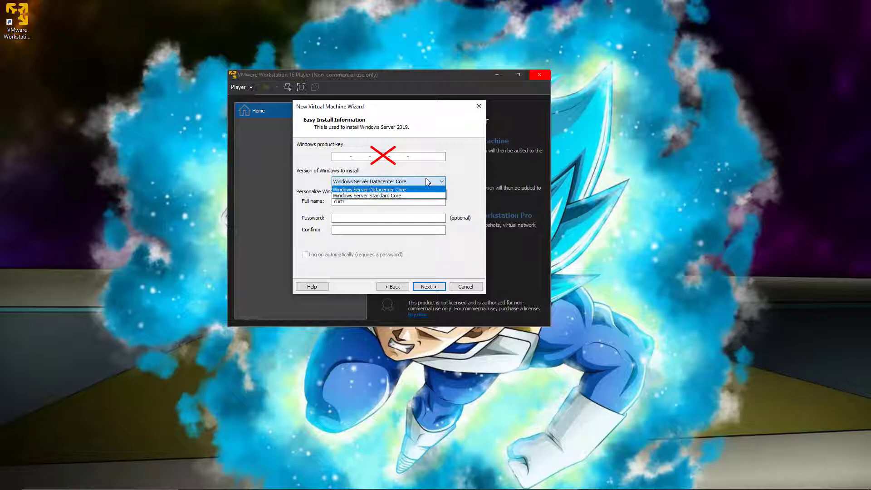
{"action": "left_click", "coordinate": [415, 195]}
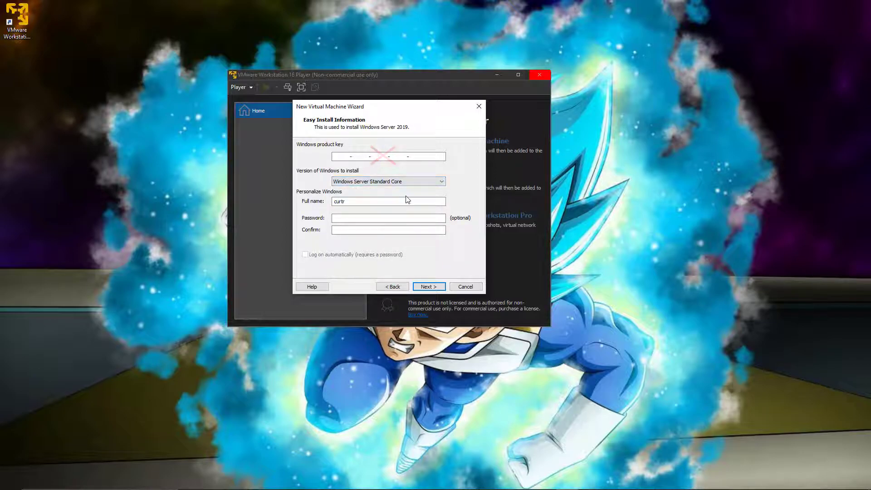
{"action": "left_click", "coordinate": [368, 201]}
{"action": "left_click_drag", "start_coordinate": [367, 202], "coordinate": [319, 201]}
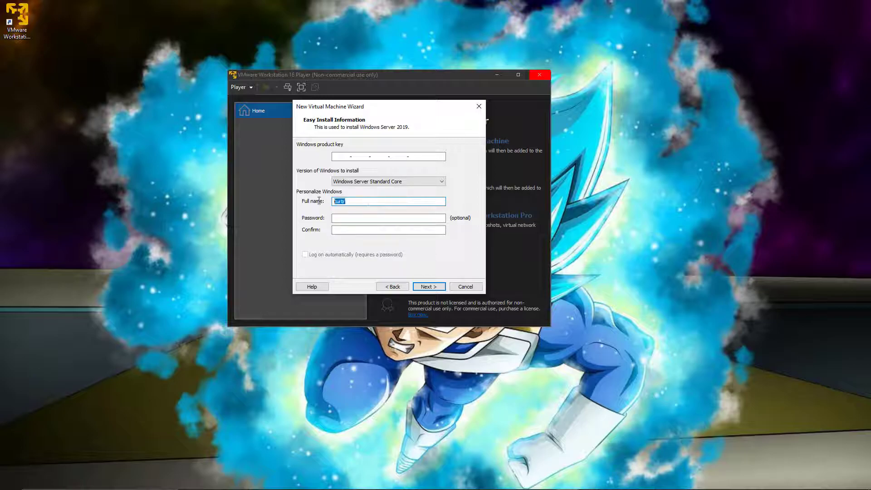
{"action": "type", "text": "Omn"}
{"action": "type", "text": "i"}
{"action": "left_click", "coordinate": [432, 286]}
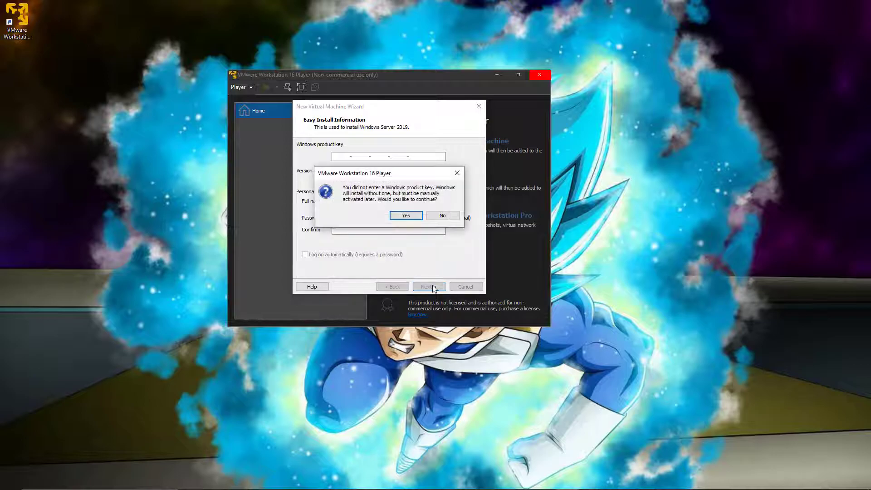
{"action": "left_click", "coordinate": [406, 215]}
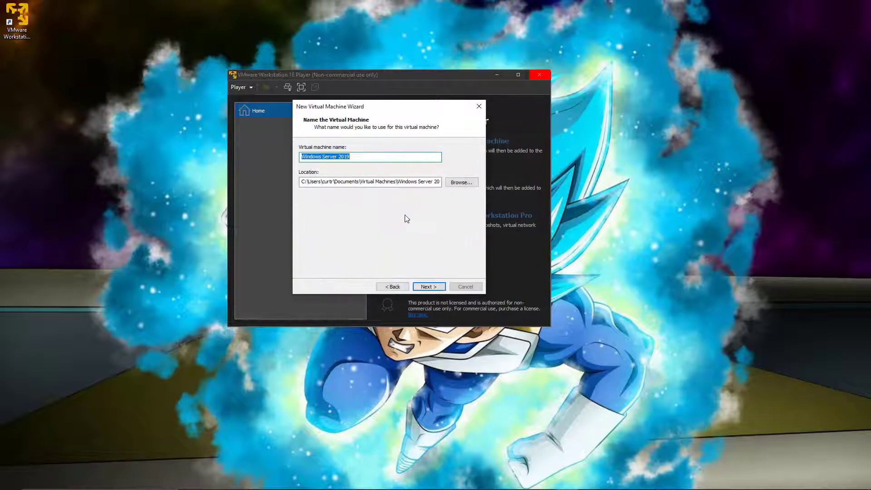
- Keep the default name and 60 GB disk, disable power-on after creation, and finish
{"action": "left_click", "coordinate": [429, 288]}
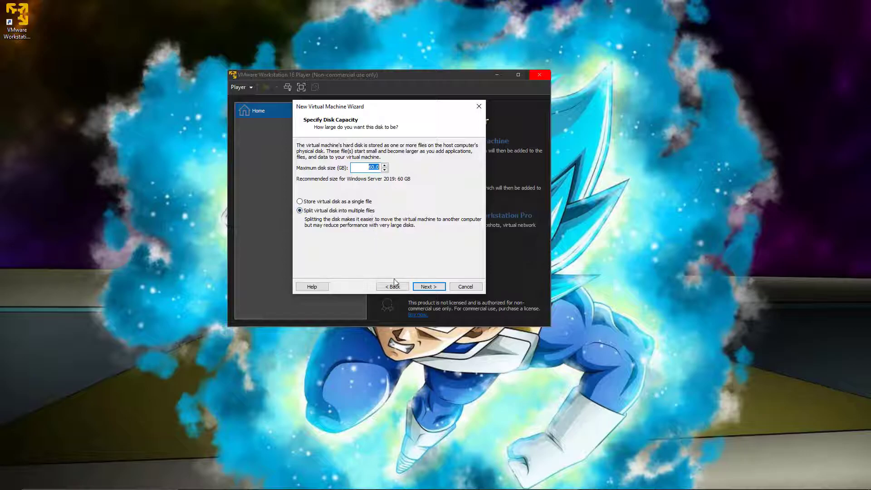
{"action": "left_click", "coordinate": [432, 288]}
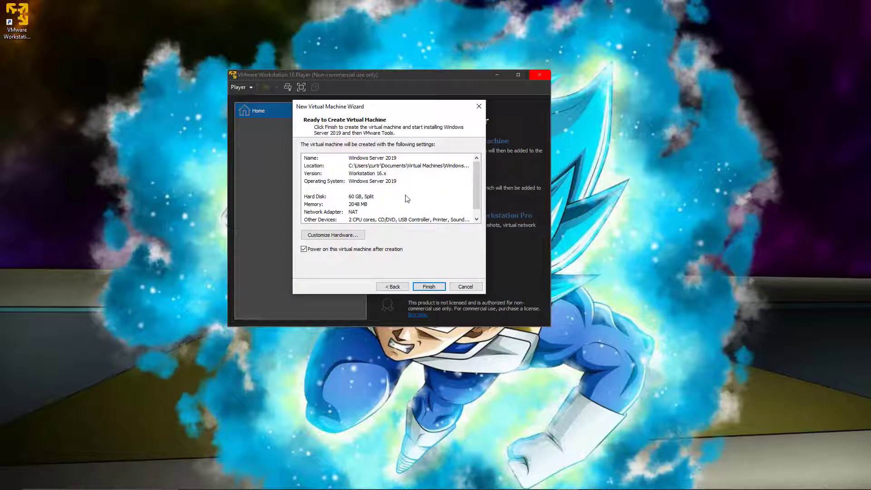
{"action": "scroll", "coordinate": [407, 199], "scroll_direction": "down", "scroll_amount": 1}
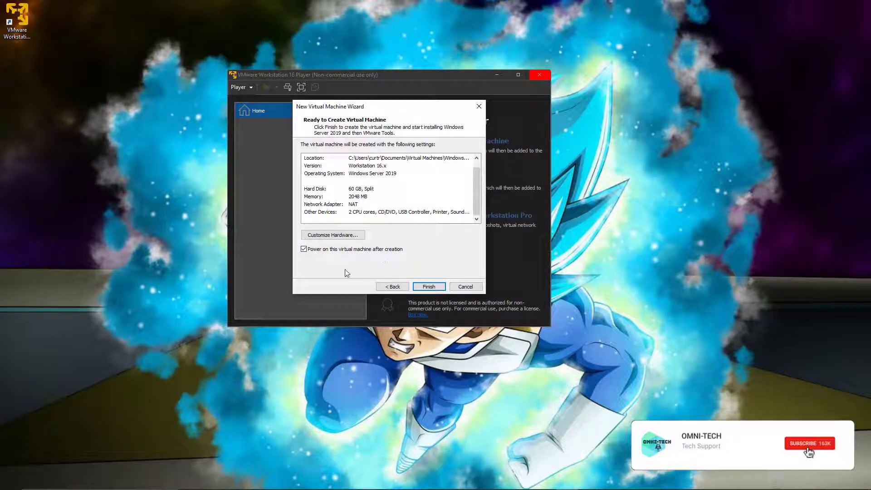
{"action": "left_click", "coordinate": [304, 249]}
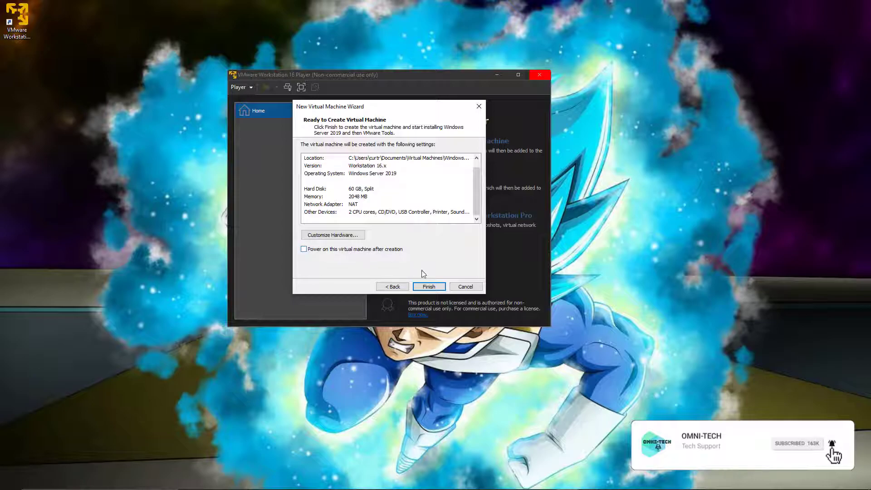
{"action": "left_click", "coordinate": [436, 286]}
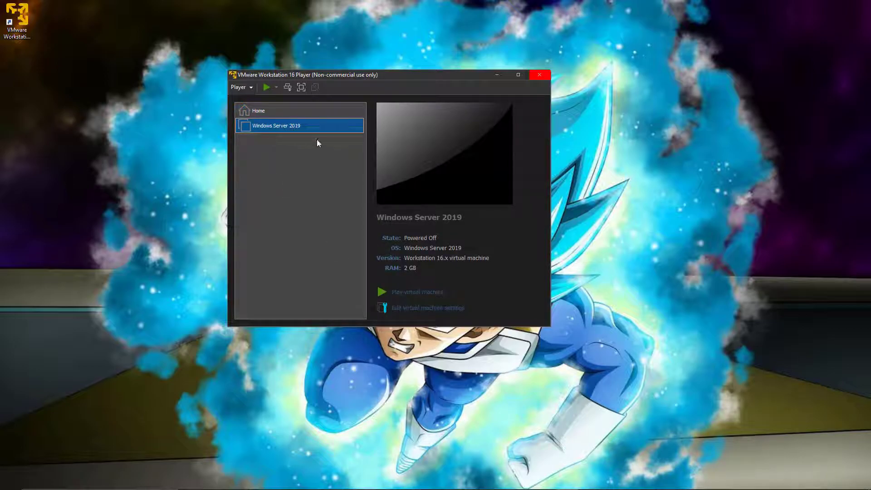
- Remove the floppy drive from the VM's hardware settings
{"action": "left_click", "coordinate": [396, 311]}
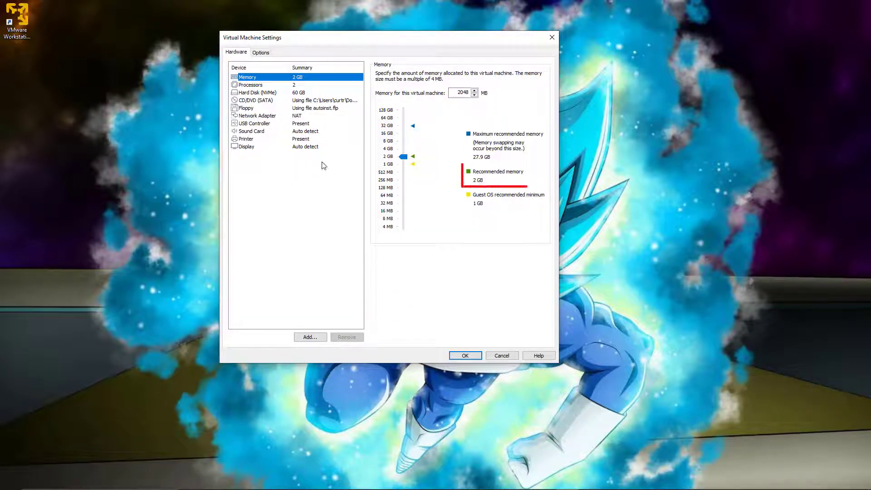
{"action": "left_click", "coordinate": [254, 110]}
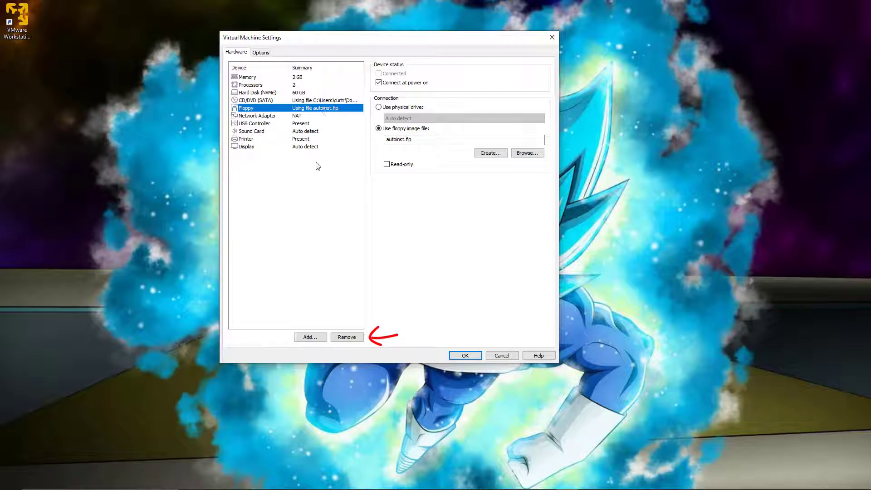
{"action": "left_click", "coordinate": [346, 337]}
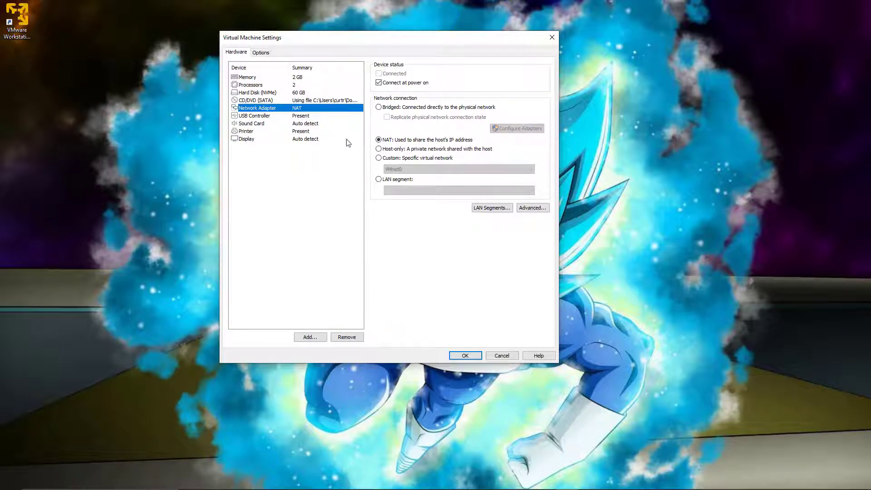
- Raise the VM's memory to 4 GB and apply the settings
{"action": "left_click", "coordinate": [281, 79]}
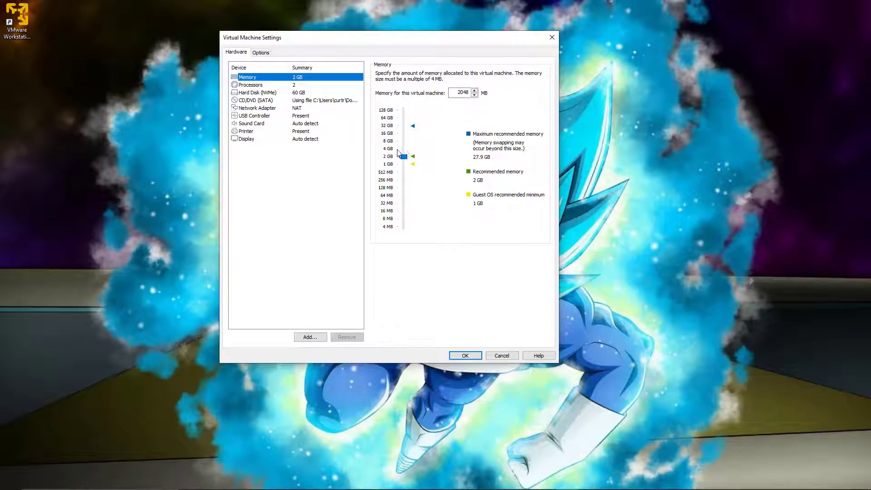
{"action": "left_click", "coordinate": [403, 157]}
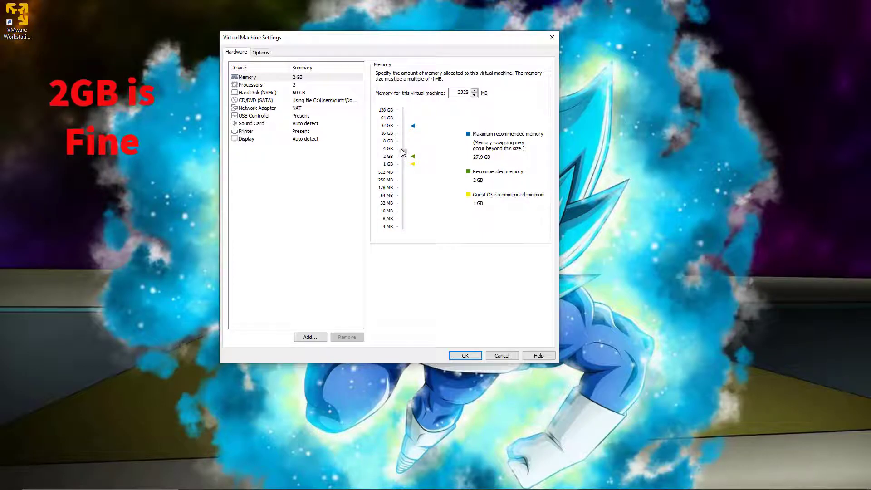
{"action": "left_click_drag", "start_coordinate": [402, 157], "coordinate": [403, 149]}
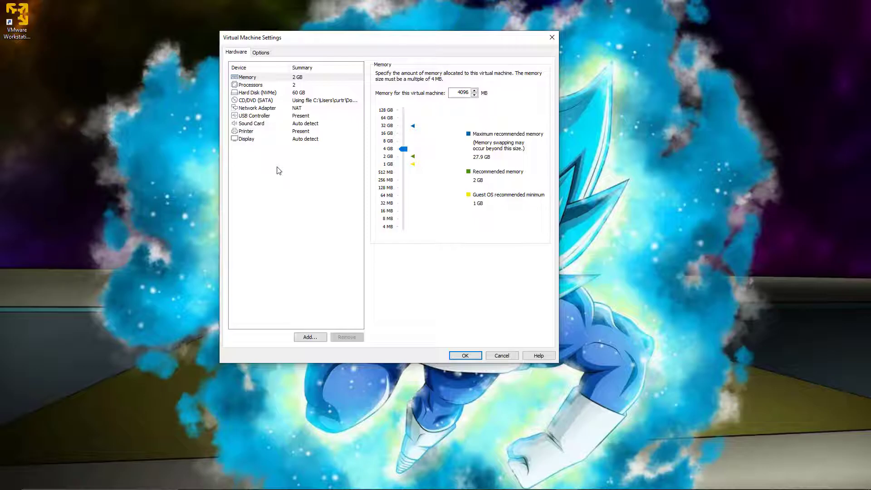
{"action": "left_click", "coordinate": [471, 356]}
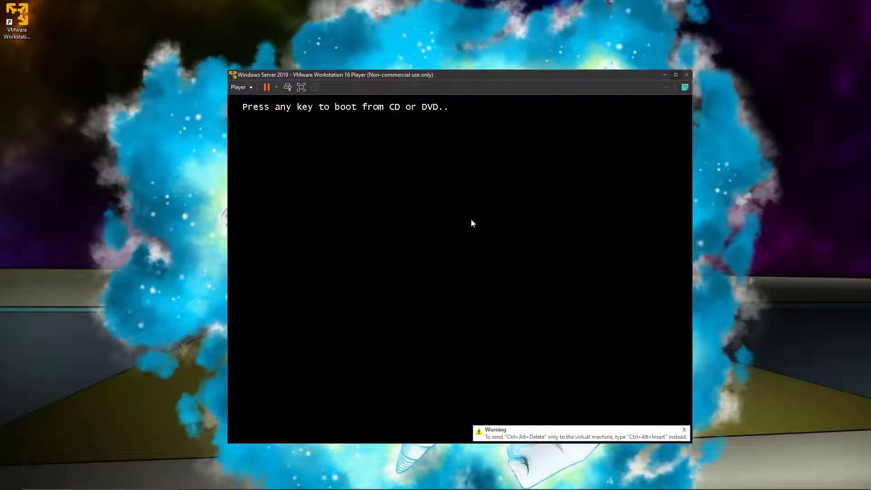
- Boot from the DVD, keep default language, and select Standard Evaluation (Desktop Experience)
{"action": "key", "text": "Return"}
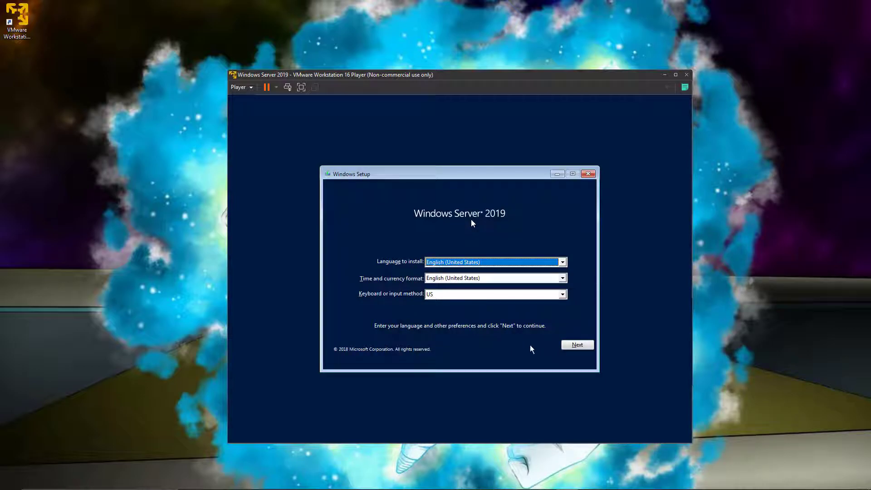
{"action": "left_click", "coordinate": [581, 343]}
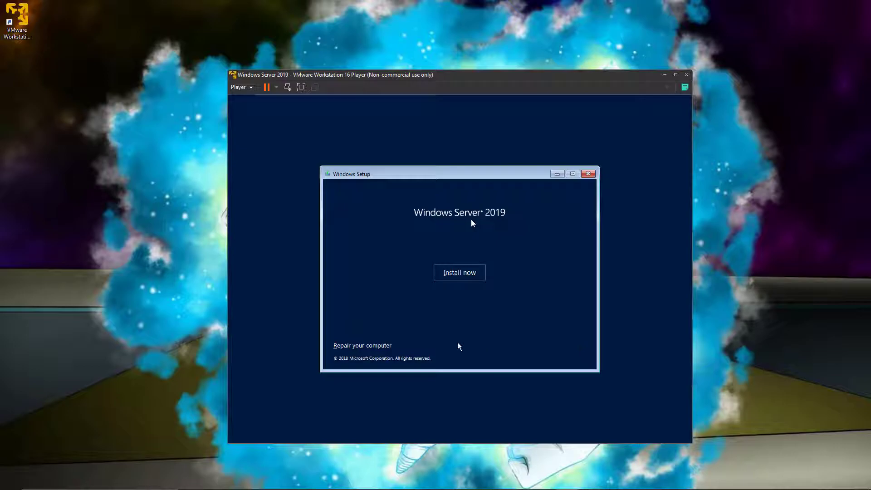
{"action": "left_click", "coordinate": [462, 273]}
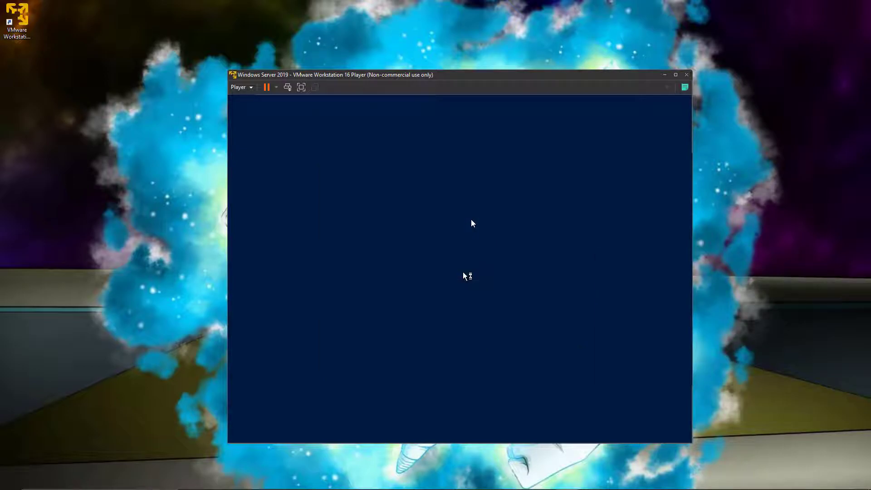
{"action": "left_click", "coordinate": [458, 217]}
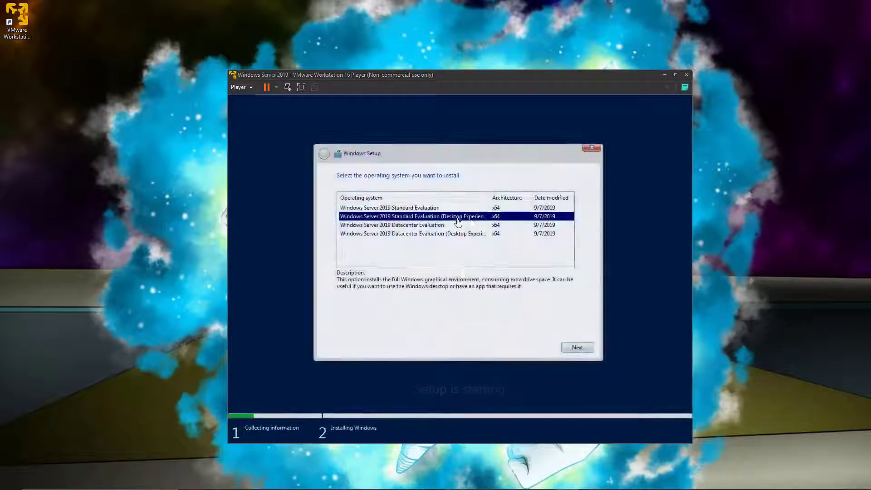
- Confirm the chosen Windows Server edition and accept the license terms
{"action": "left_click", "coordinate": [586, 348]}
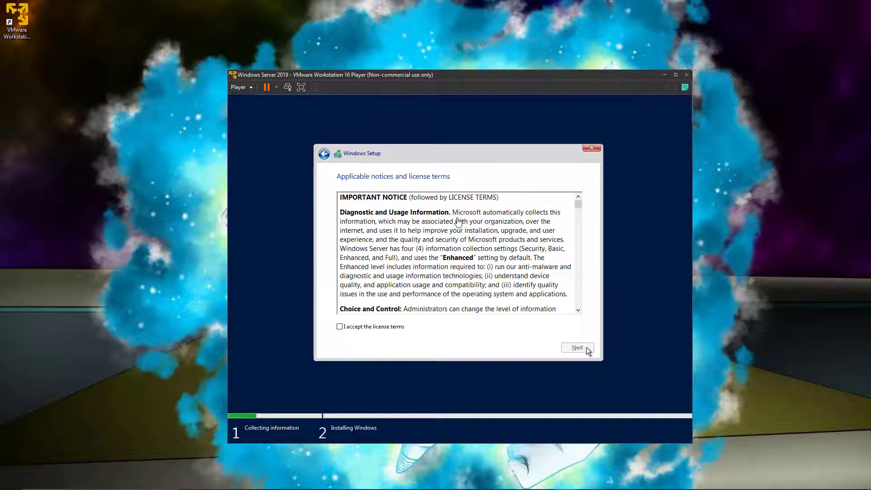
{"action": "scroll", "coordinate": [375, 225], "scroll_direction": "down", "scroll_amount": 1}
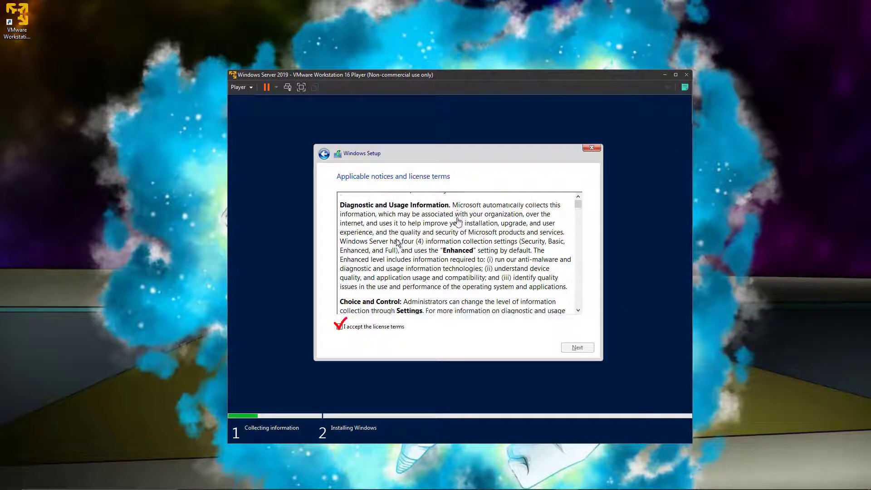
{"action": "scroll", "coordinate": [375, 236], "scroll_direction": "down", "scroll_amount": 3}
{"action": "scroll", "coordinate": [372, 272], "scroll_direction": "down", "scroll_amount": 1}
{"action": "scroll", "coordinate": [370, 301], "scroll_direction": "down", "scroll_amount": 1}
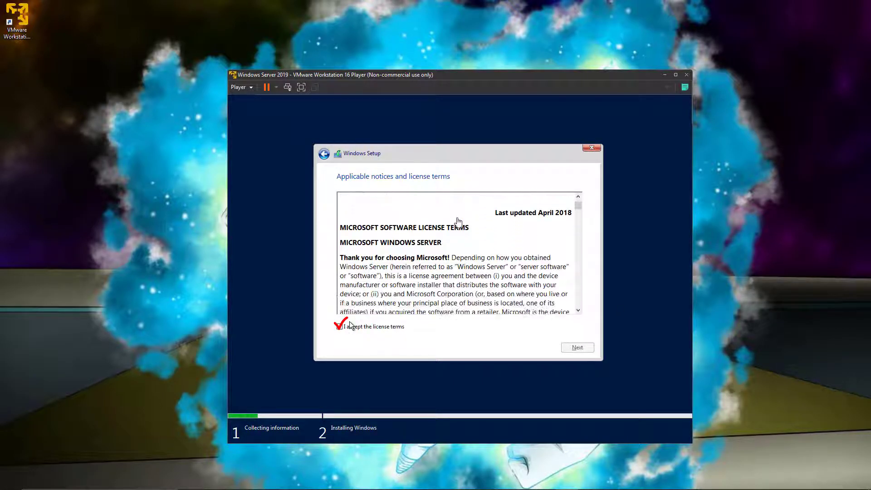
{"action": "left_click", "coordinate": [340, 327]}
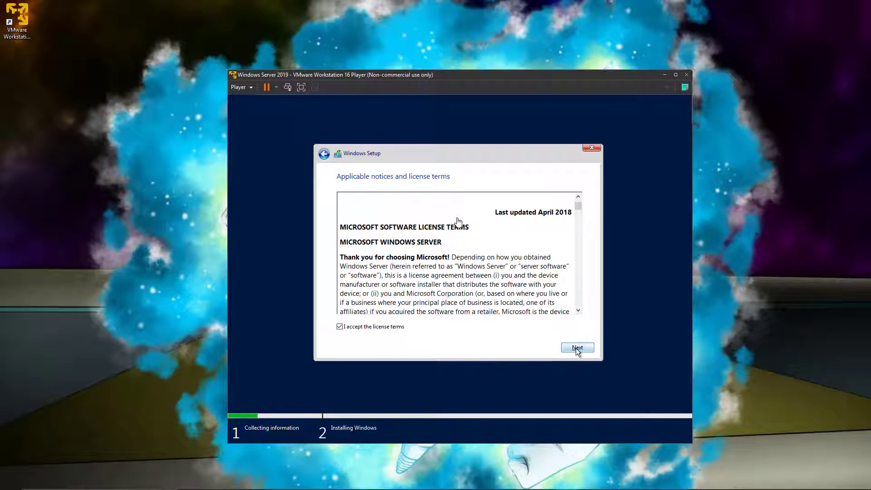
{"action": "left_click", "coordinate": [576, 349]}
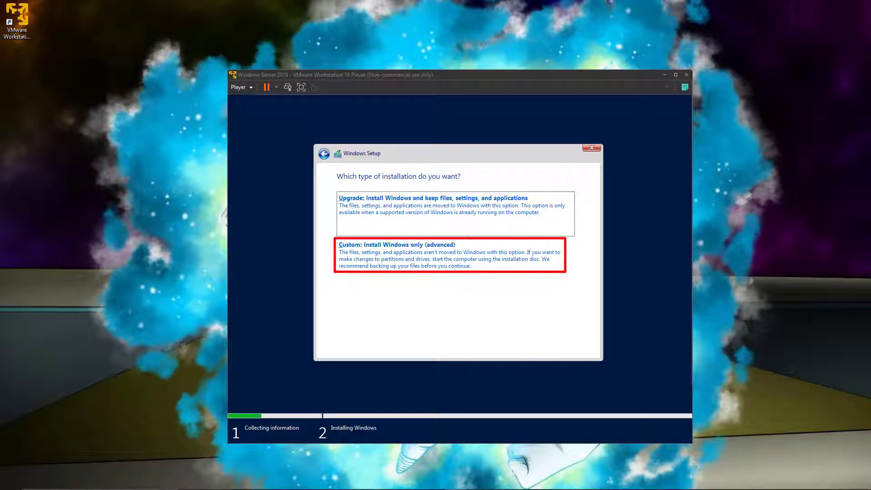
- Choose a Custom install and create a full-size partition on the 60 GB drive, allowing system partitions
{"action": "left_click", "coordinate": [489, 258]}
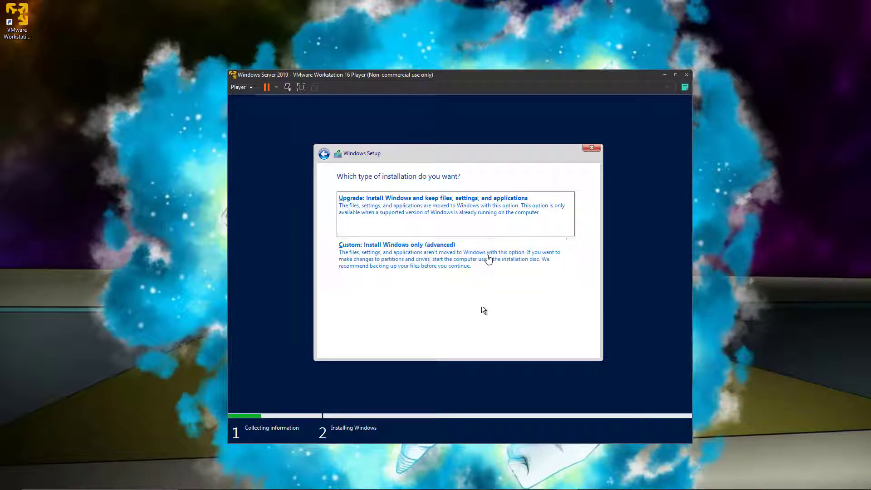
{"action": "left_click", "coordinate": [418, 253]}
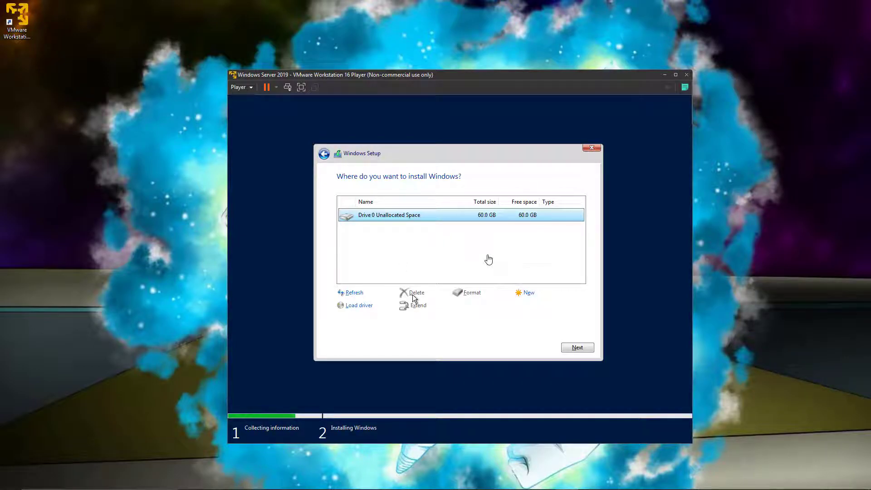
{"action": "left_click", "coordinate": [531, 298]}
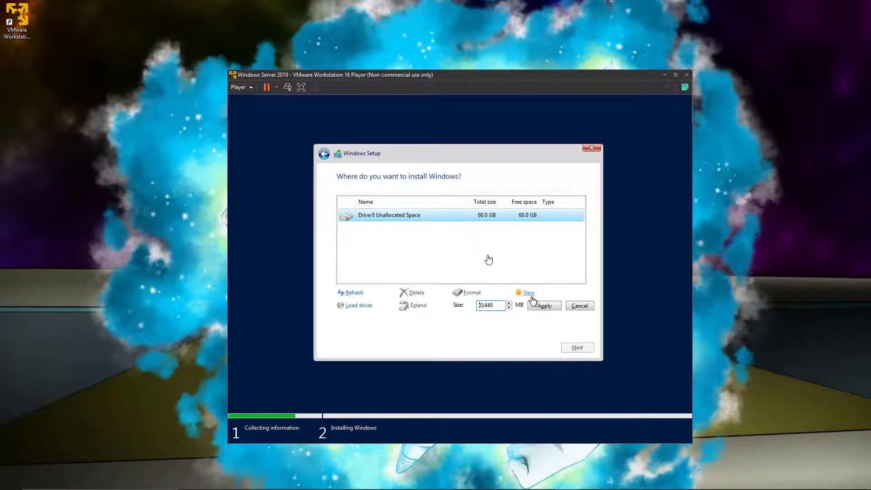
{"action": "left_click", "coordinate": [540, 309]}
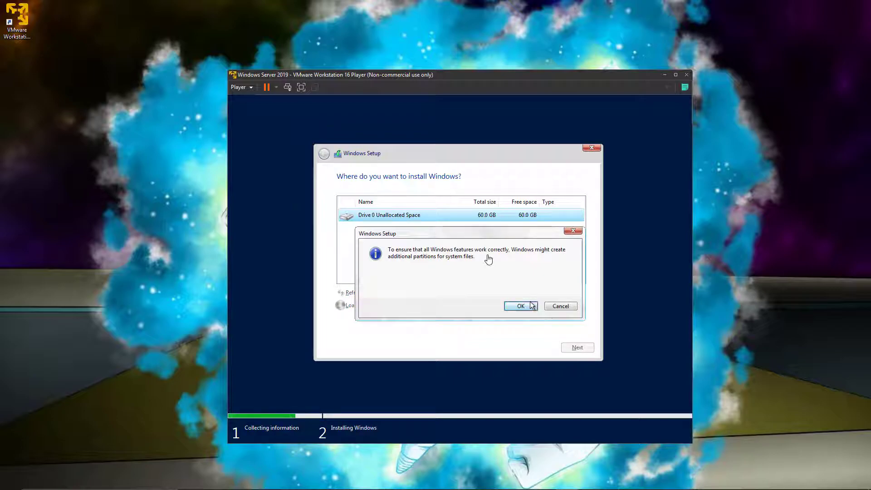
{"action": "left_click", "coordinate": [526, 306]}
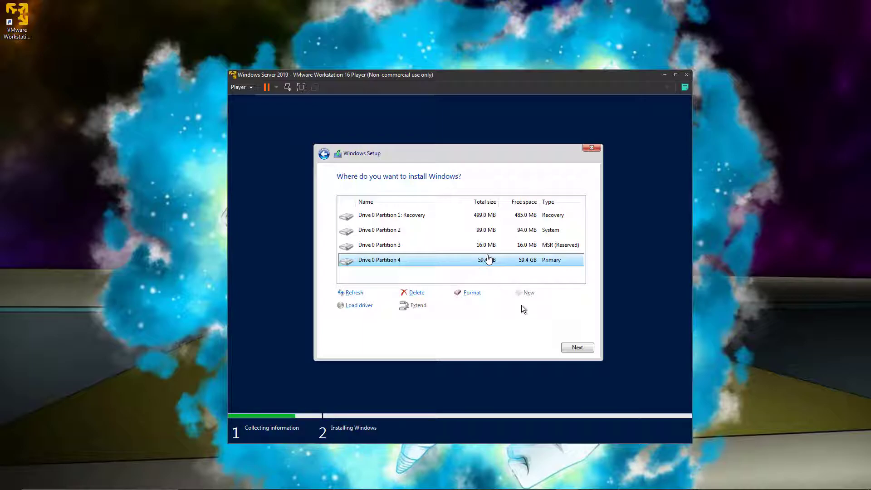
{"action": "left_click", "coordinate": [572, 346]}
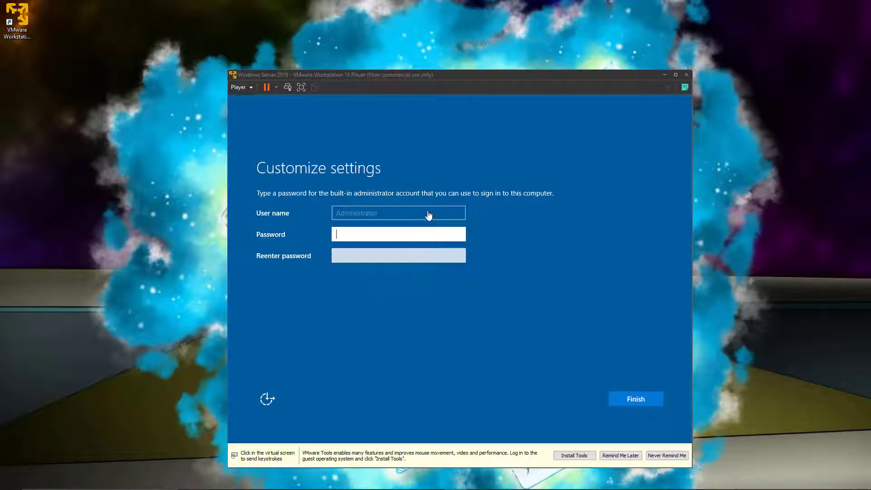
{"action": "left_click", "coordinate": [437, 206]}
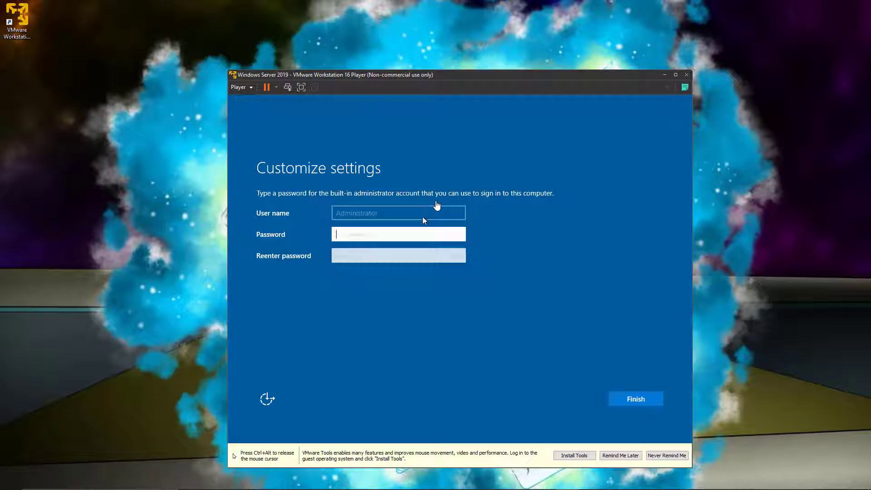
{"action": "left_click", "coordinate": [364, 256]}
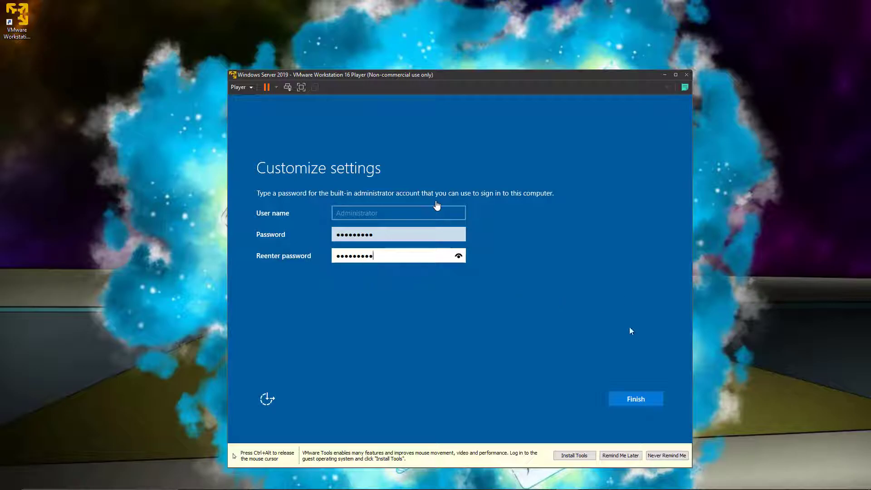
{"action": "left_click", "coordinate": [651, 401]}
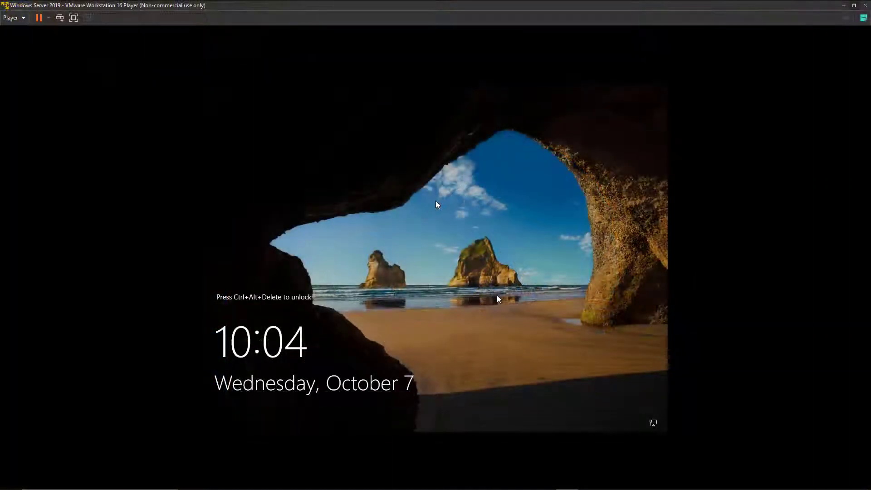
- Unlock with Ctrl+Alt+Insert, sign in as Administrator, allow network discovery, and maximize the Player window
{"action": "key", "text": "ctrl+alt+Delete"}
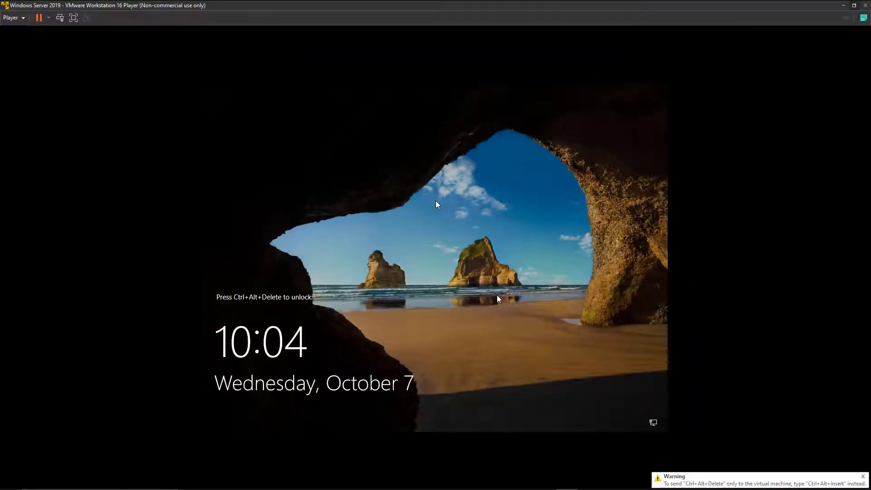
{"action": "key", "text": "ctrl+alt+Insert"}
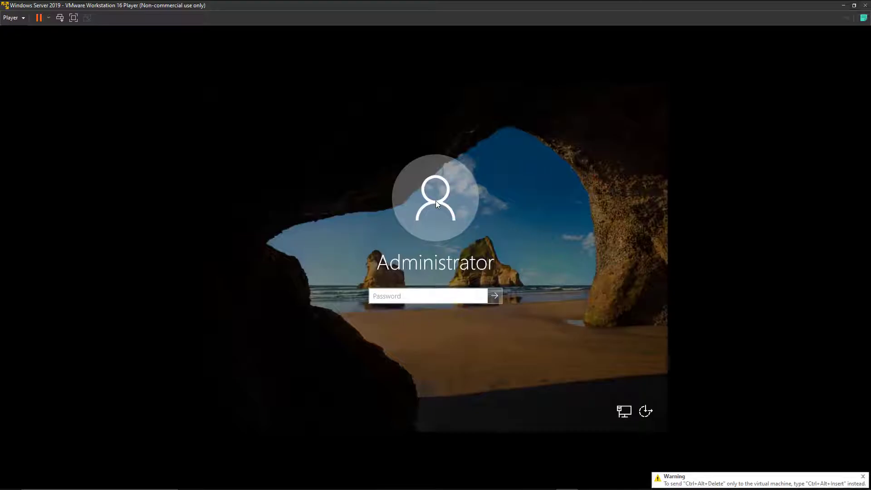
{"action": "key", "text": "super+Down"}
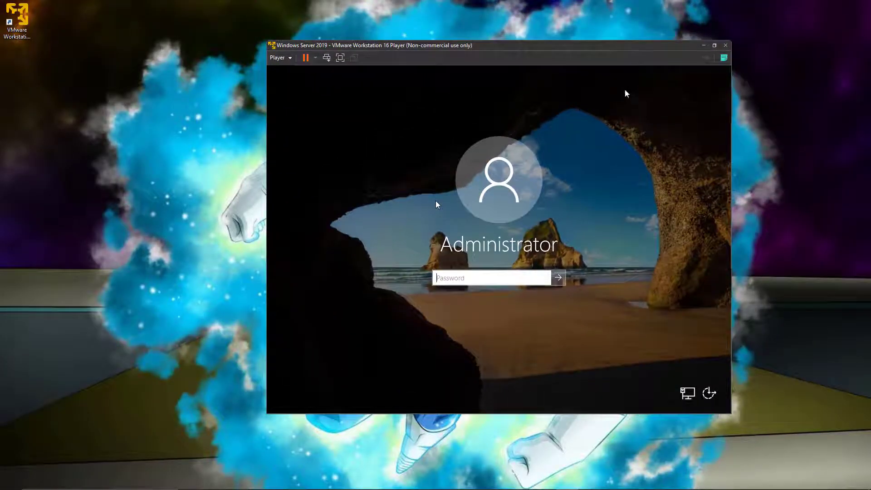
{"action": "left_click", "coordinate": [525, 283]}
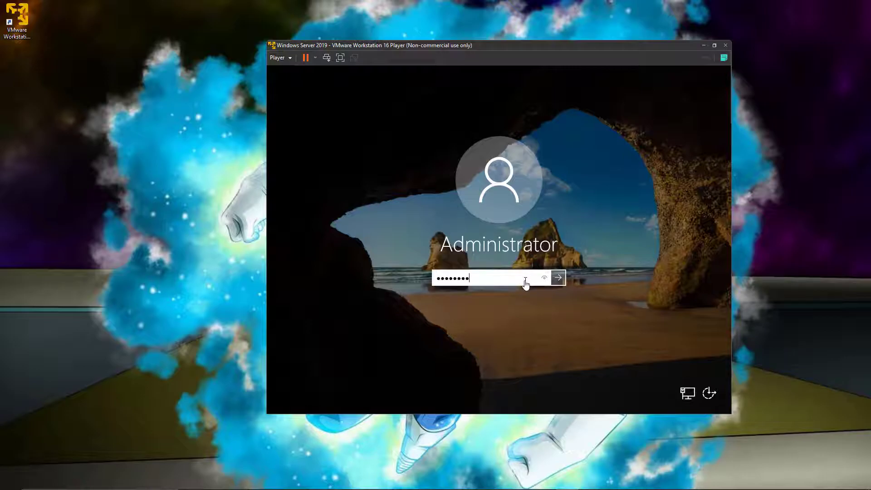
{"action": "key", "text": "Return"}
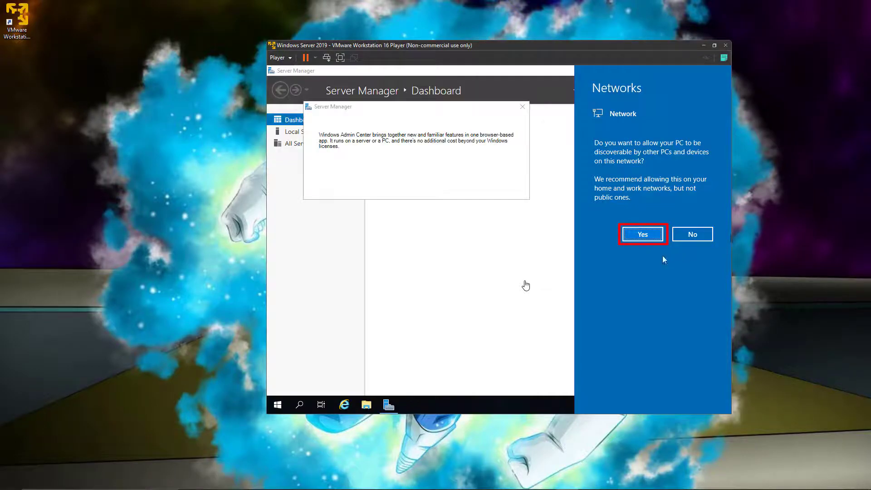
{"action": "left_click", "coordinate": [643, 234]}
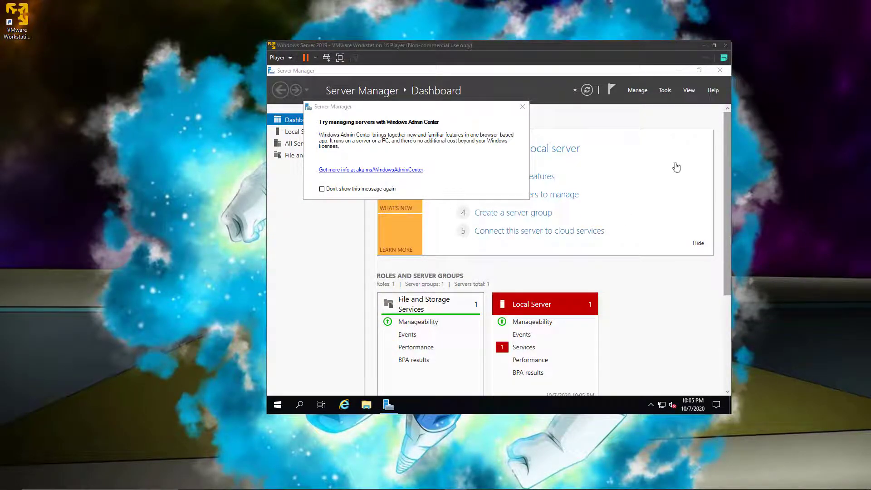
{"action": "left_click", "coordinate": [715, 45]}
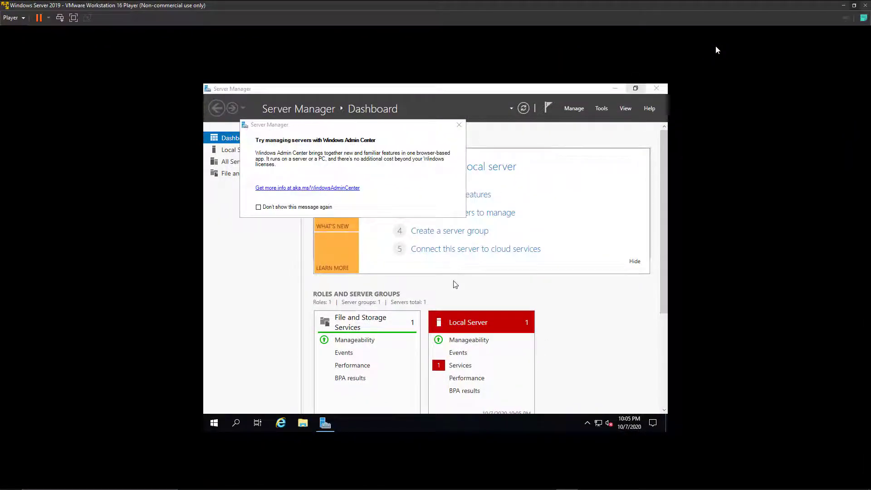